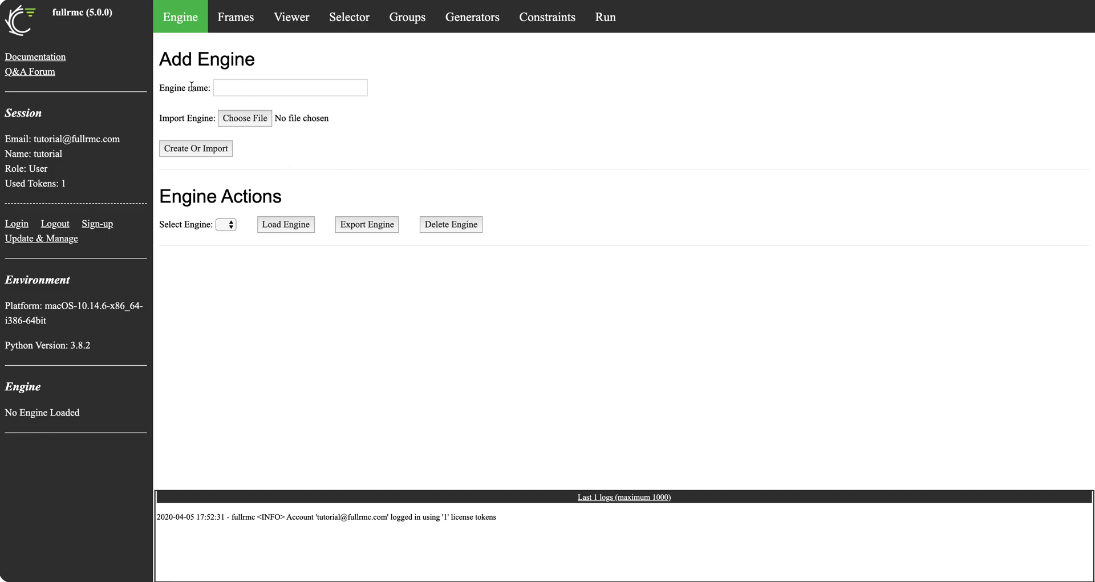
Create a new engine named 'test'
mouse_move(192, 85)
left_click(250, 87)
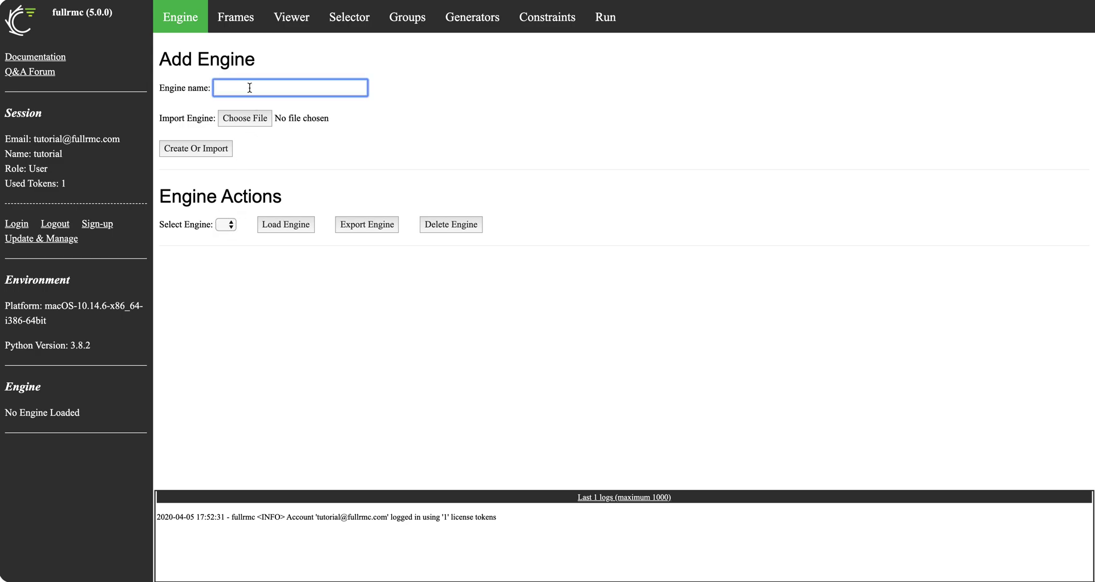
type("test")
left_click(215, 149)
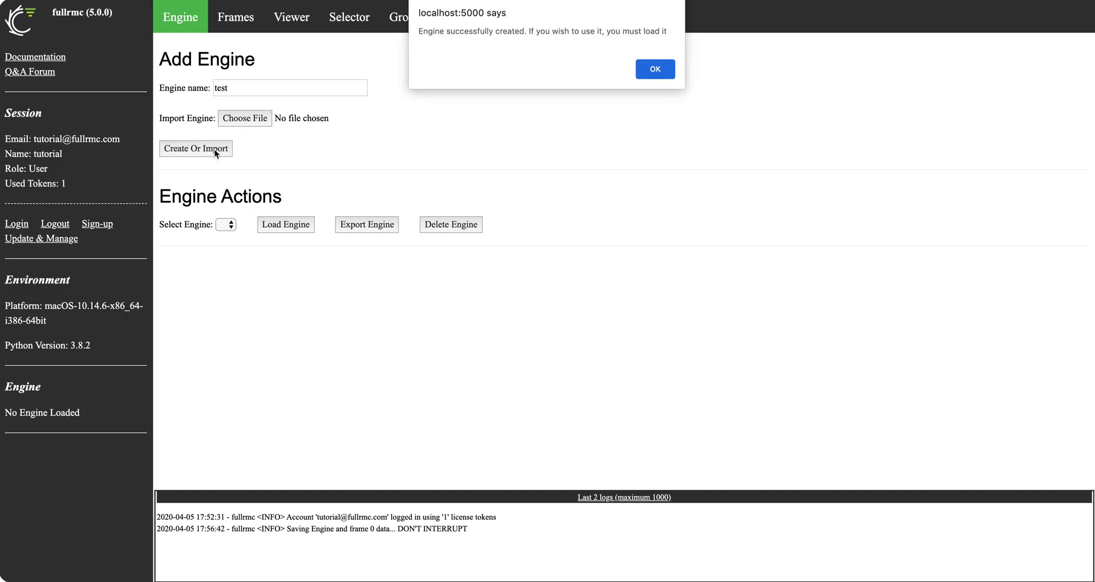
left_click(655, 68)
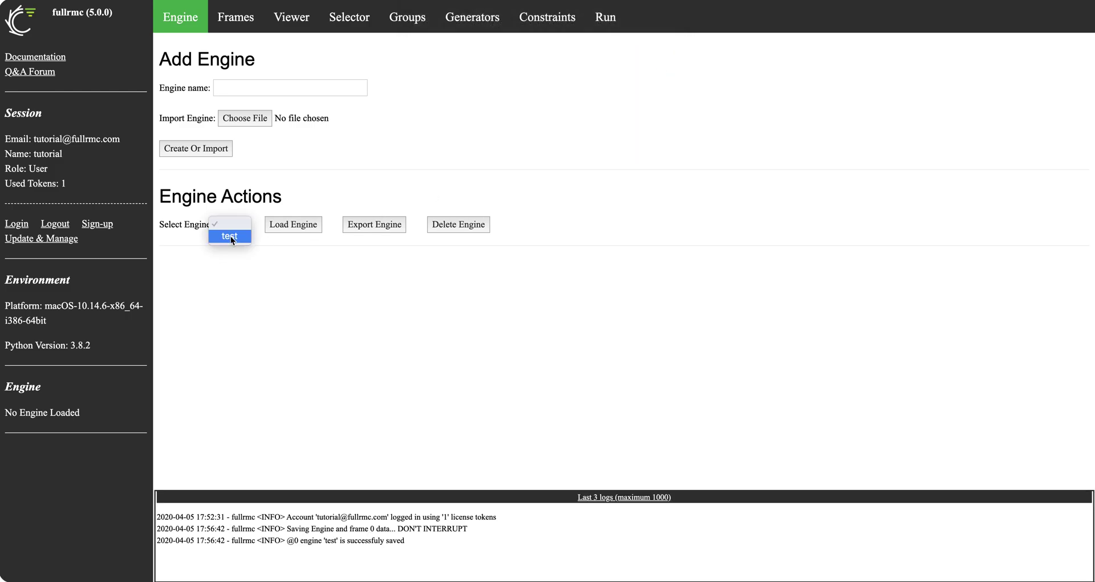
Load the test engine and read the resulting log messages
left_click(231, 237)
left_click(286, 224)
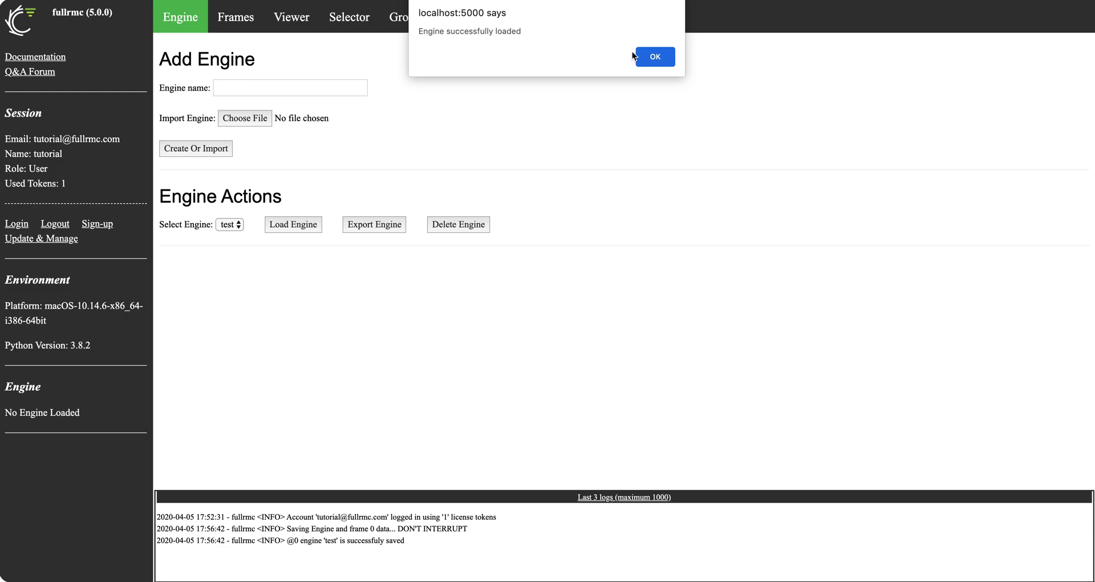
left_click(662, 61)
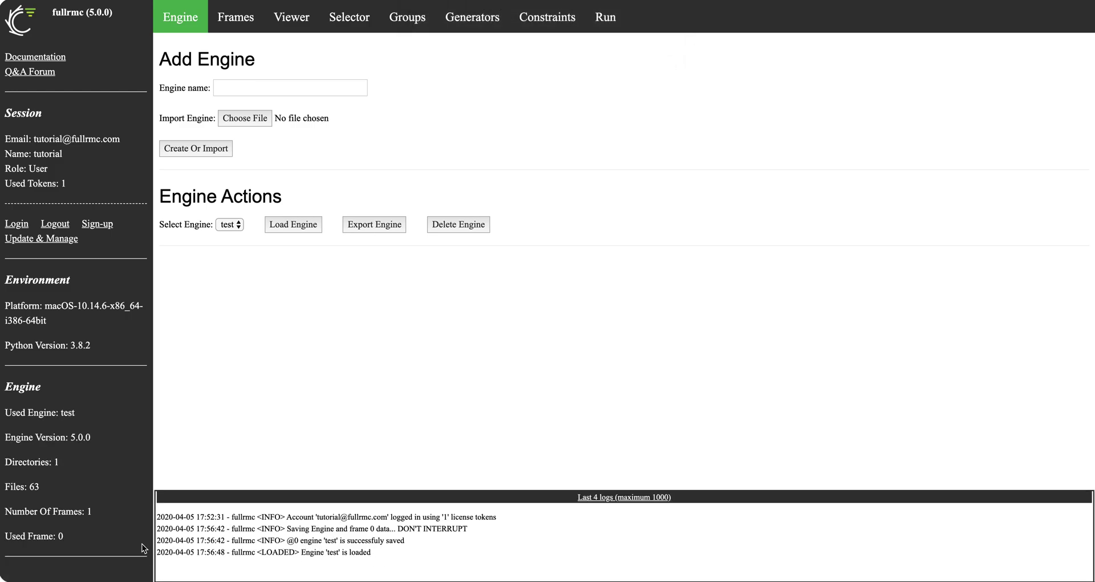
left_click_drag(158, 520, 372, 559)
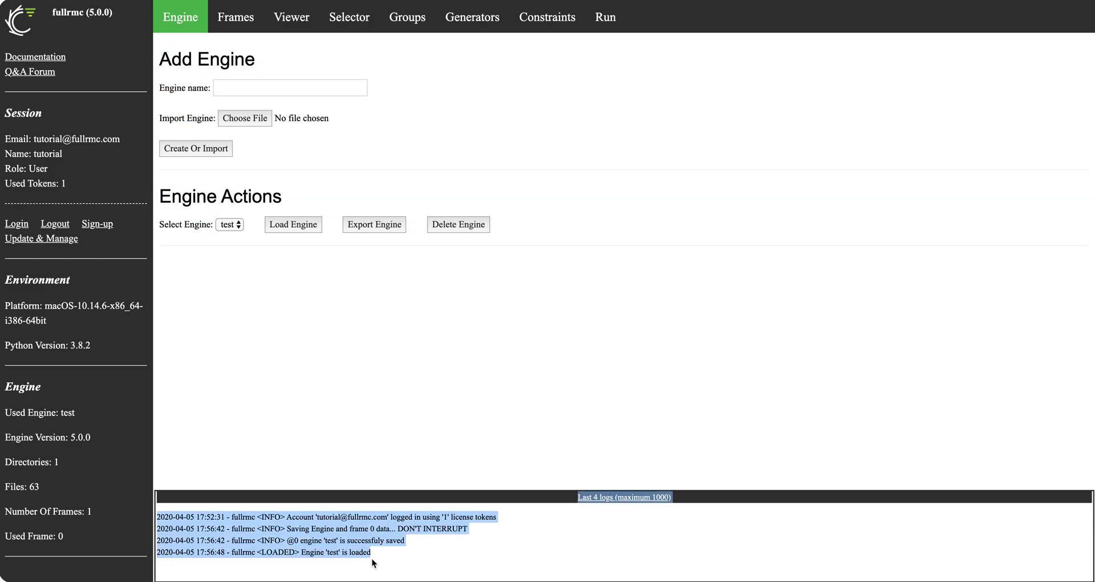
left_click(399, 562)
triple_click(368, 521)
left_click(368, 521)
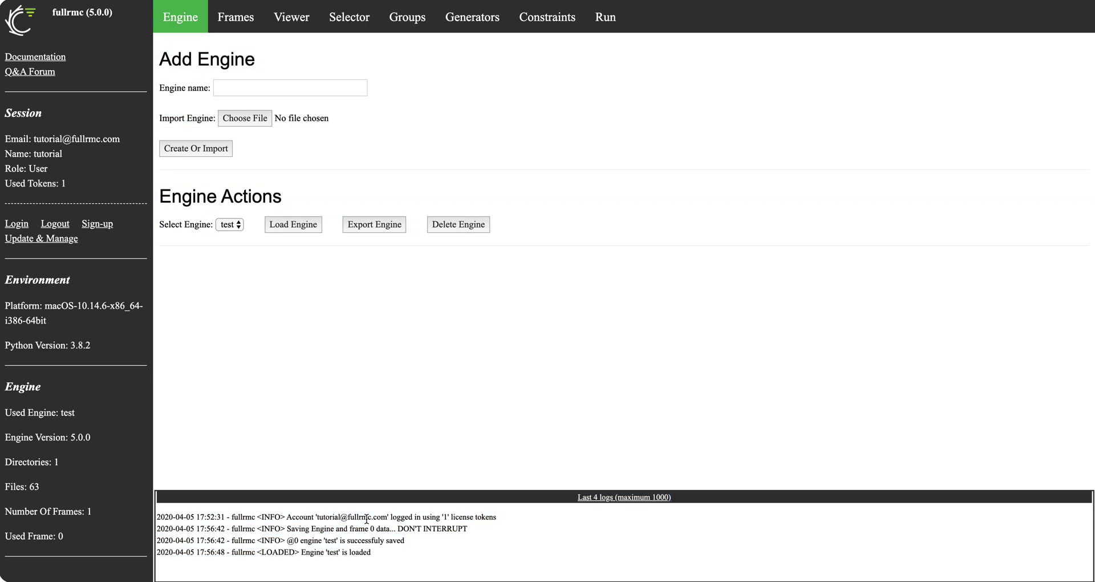
triple_click(287, 528)
left_click(288, 528)
left_click(57, 239)
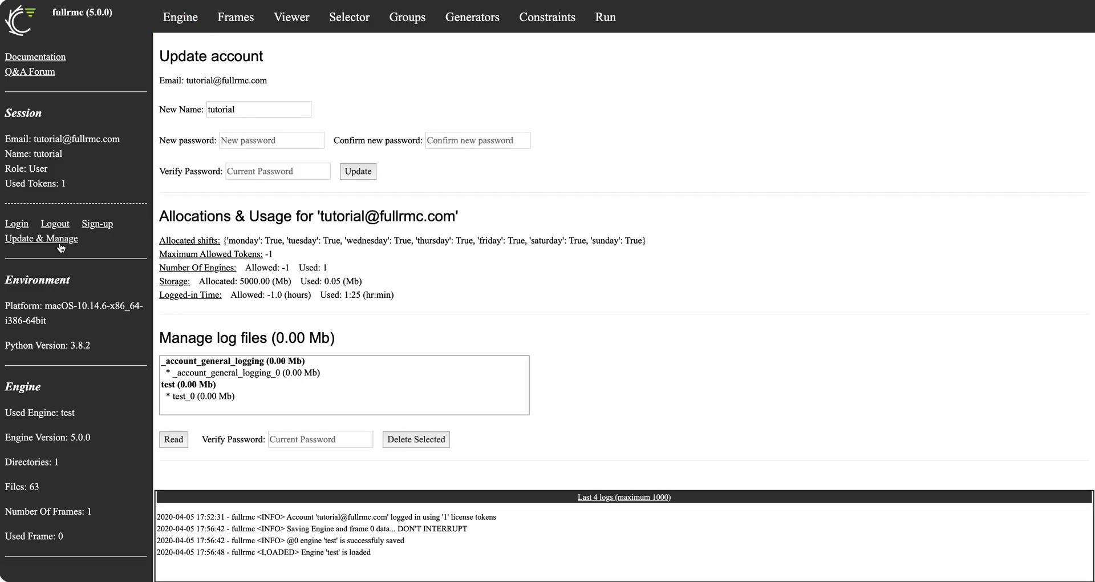
left_click(218, 372)
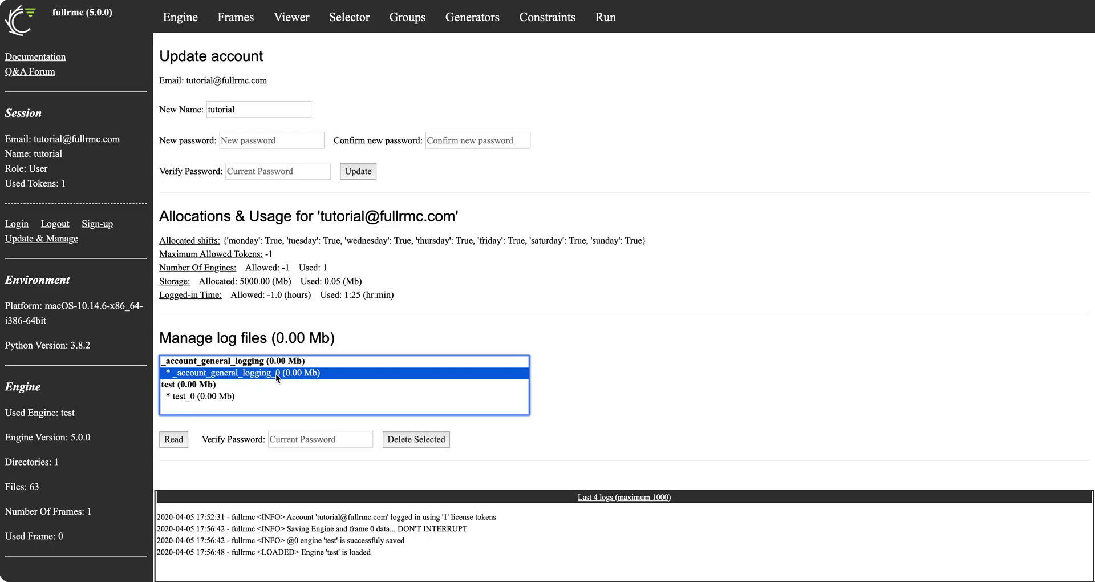
left_click(172, 440)
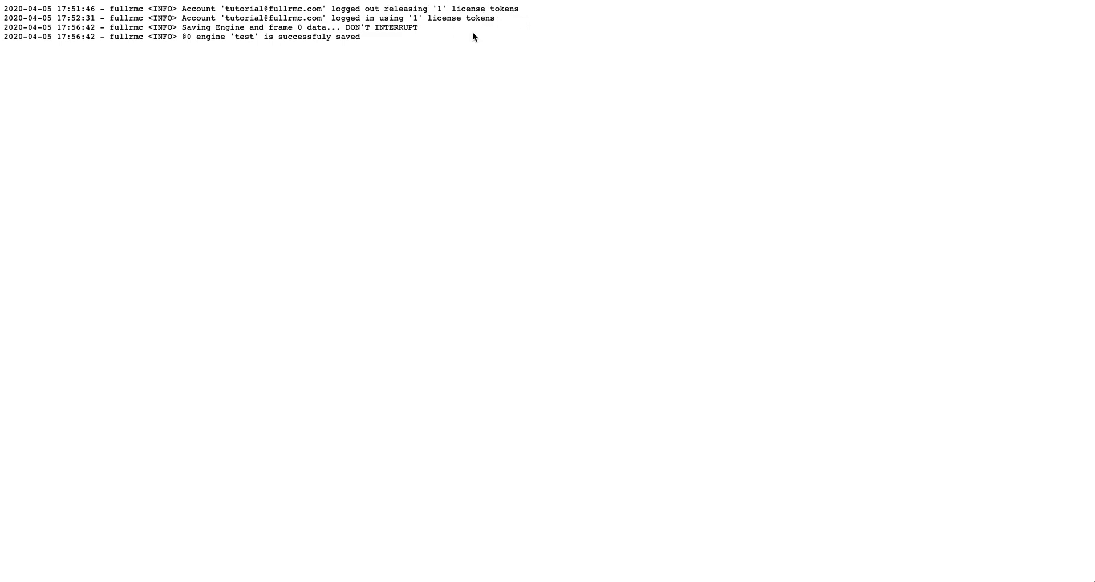
left_click_drag(183, 27, 76, 38)
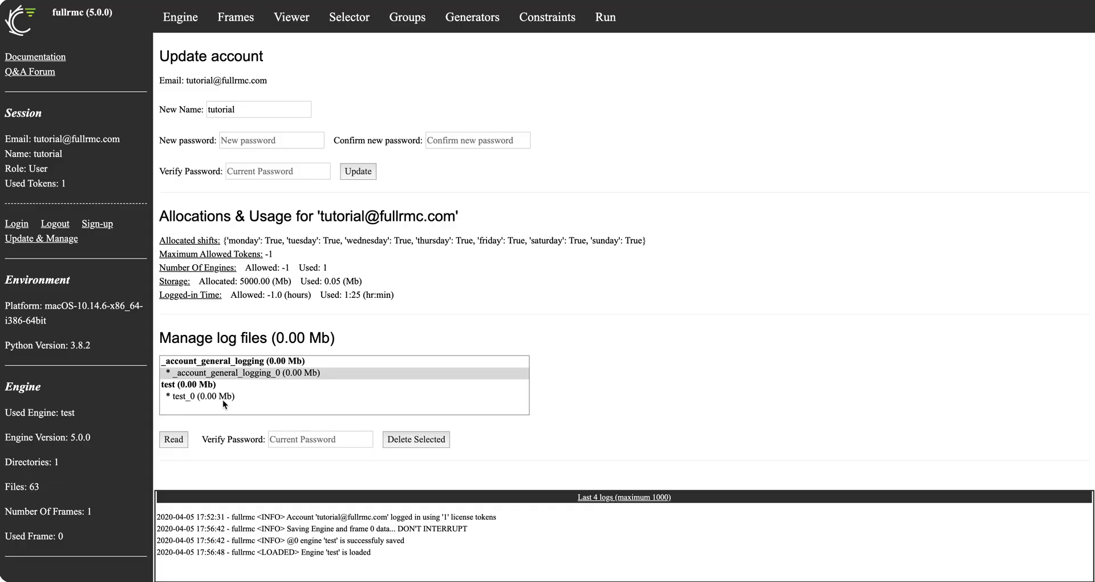
left_click(223, 399)
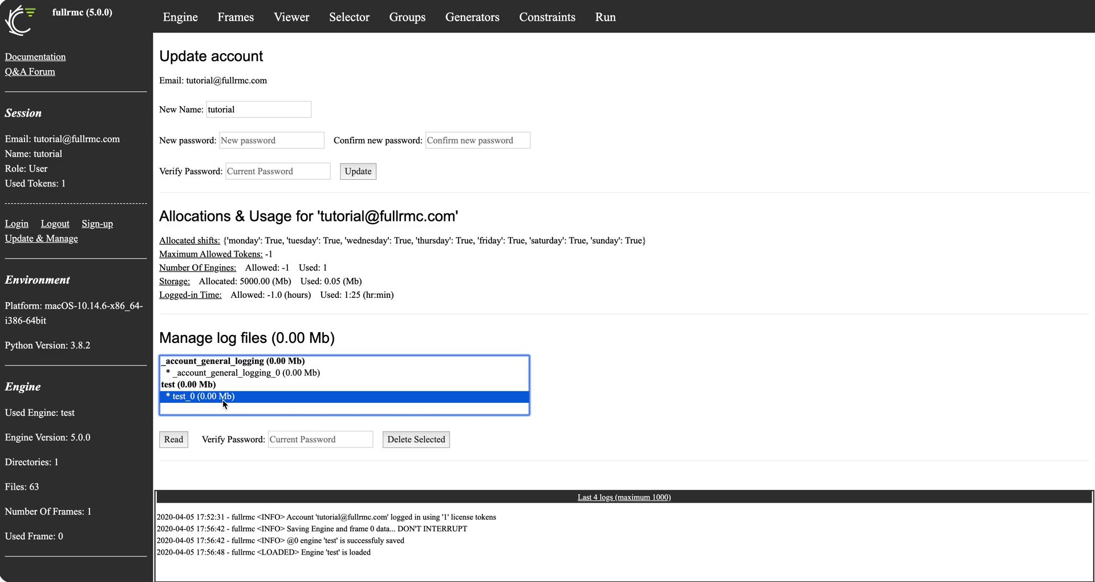
left_click(173, 439)
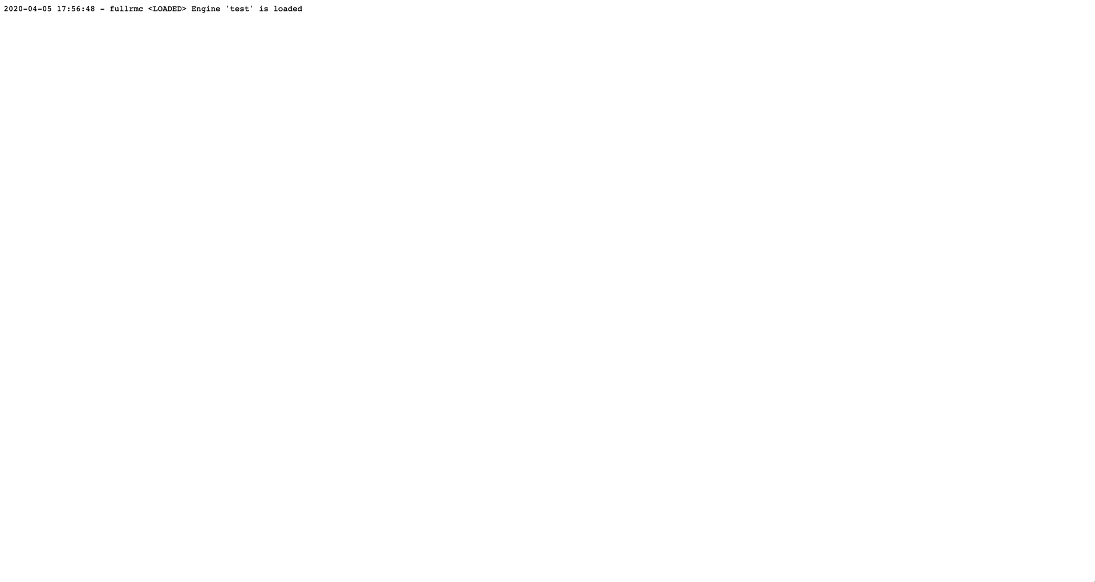
key("super+w")
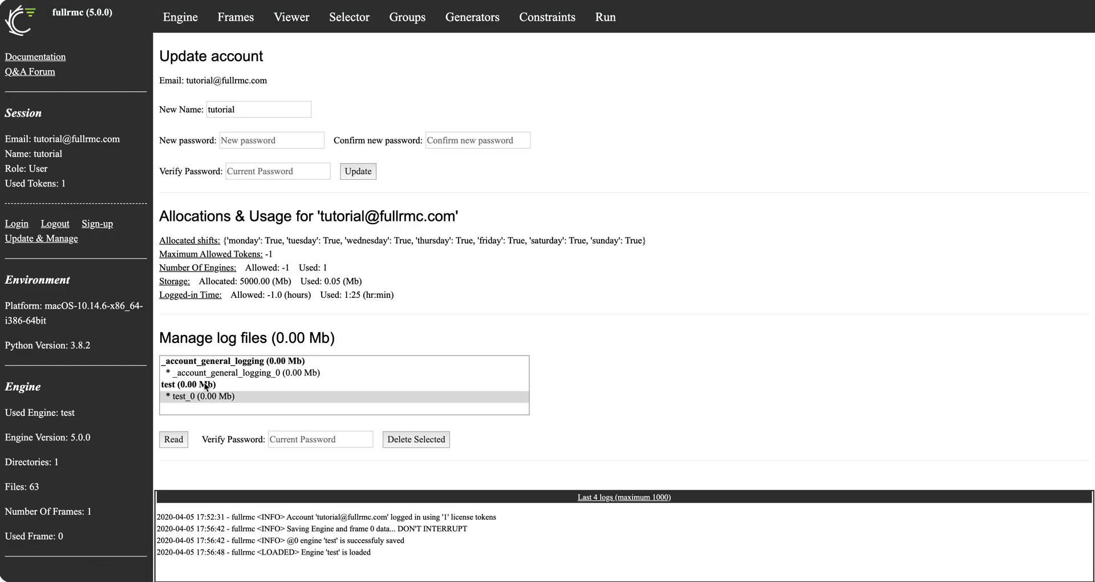
left_click(178, 26)
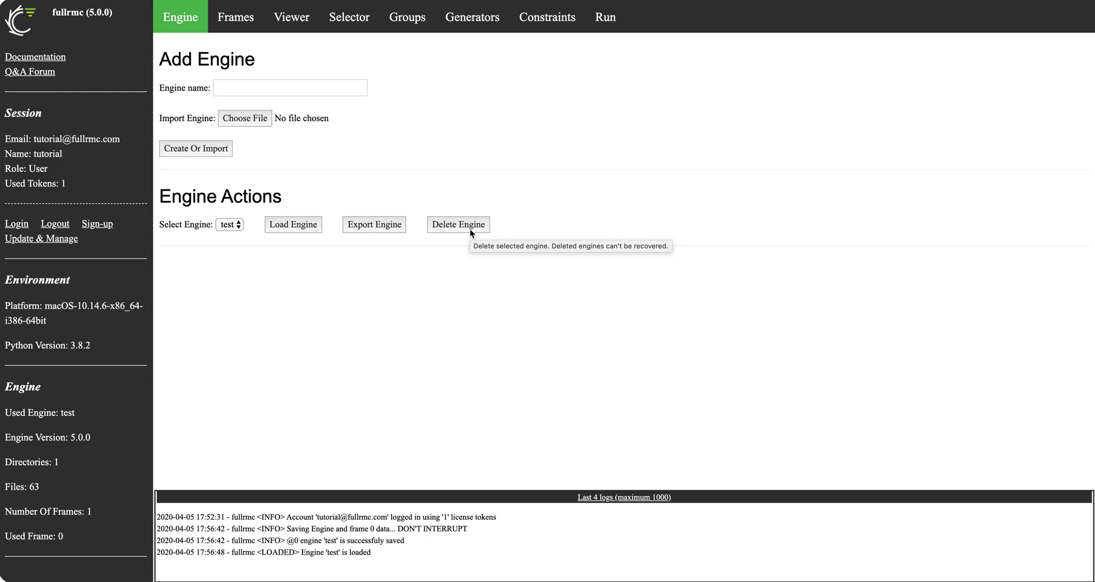
Delete the test engine and confirm the engine list is empty
left_click(470, 228)
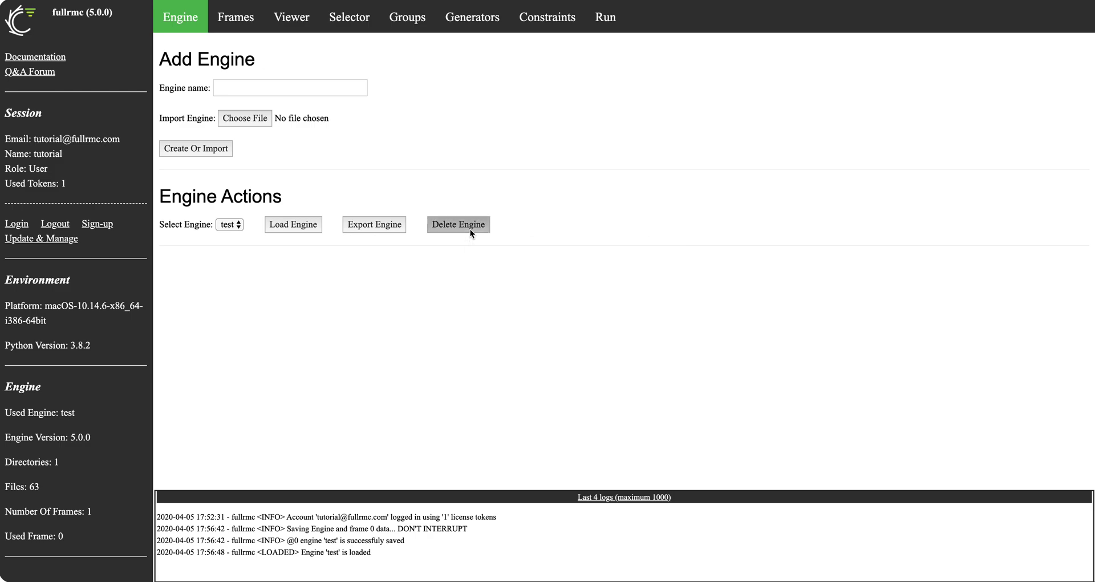
left_click(660, 59)
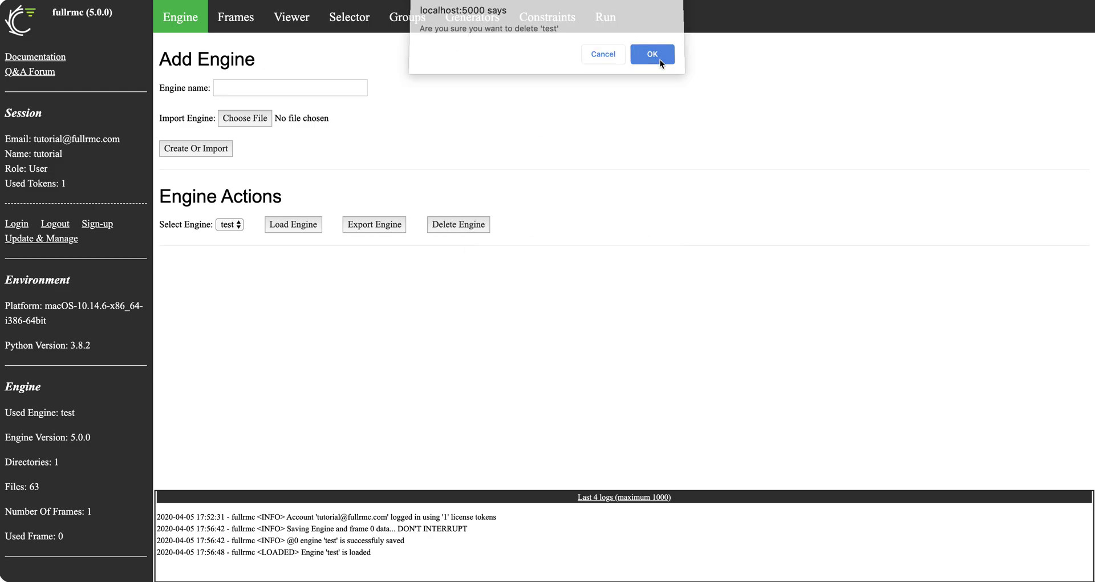
left_click(655, 57)
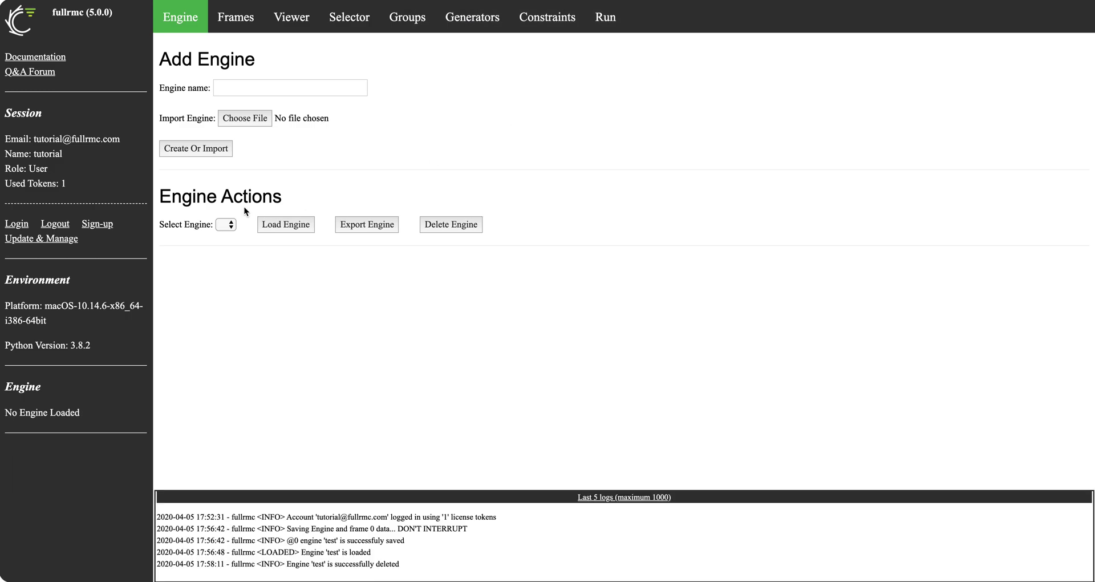
left_click(226, 225)
Delete the test_0 log files, verifying with the account password
left_click(58, 242)
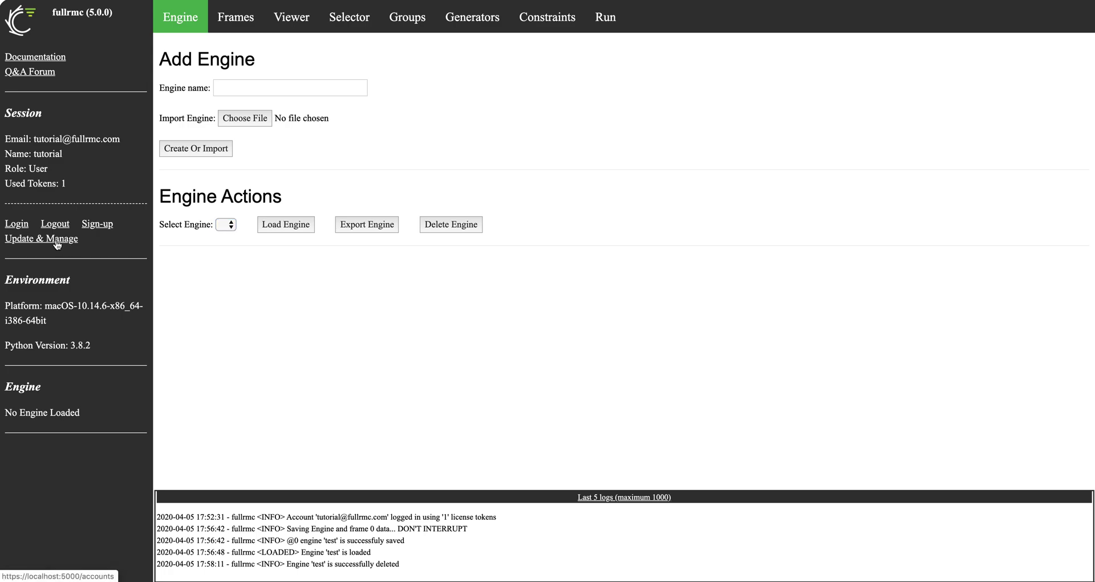
left_click(183, 386)
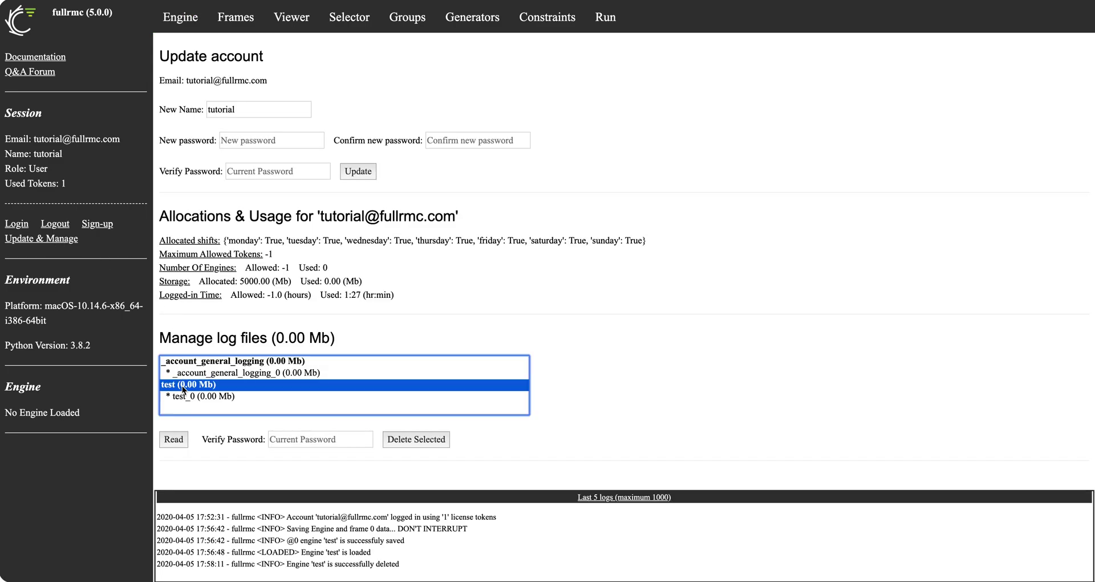
left_click(314, 441)
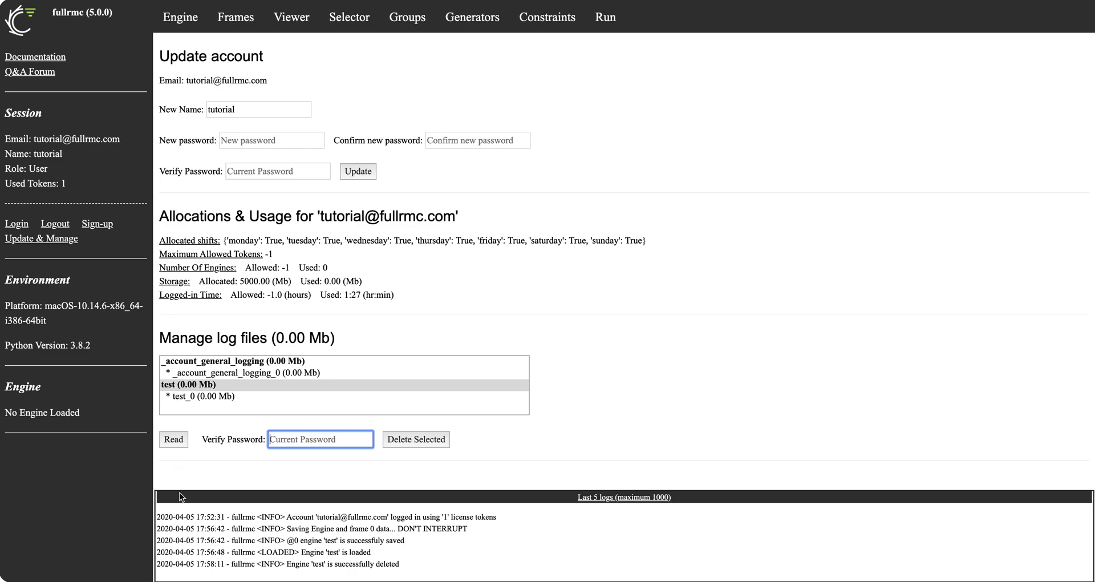
type("••••")
left_click(415, 439)
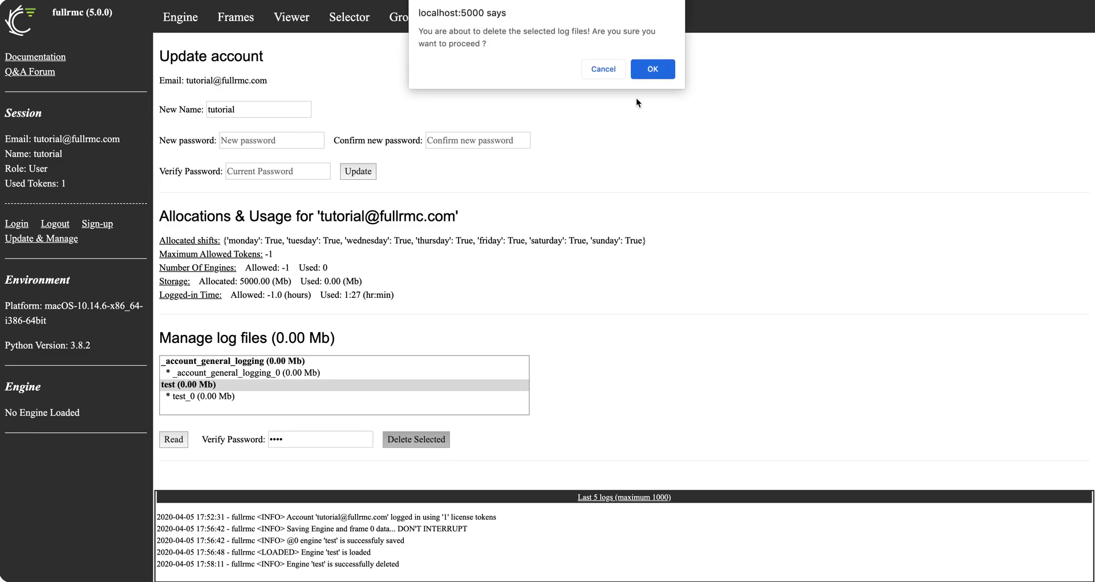
left_click(652, 69)
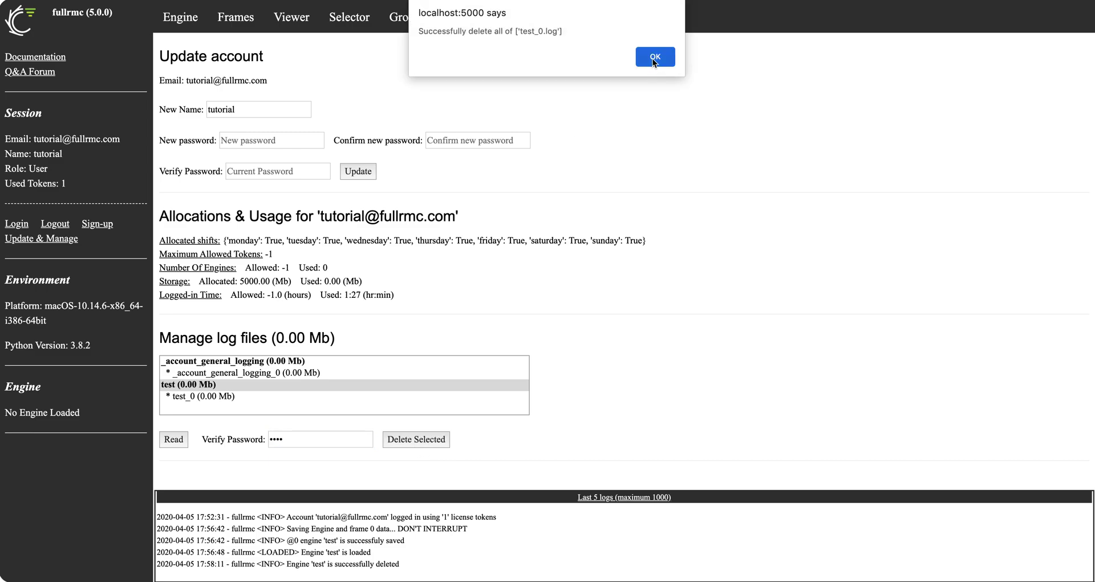
left_click(653, 57)
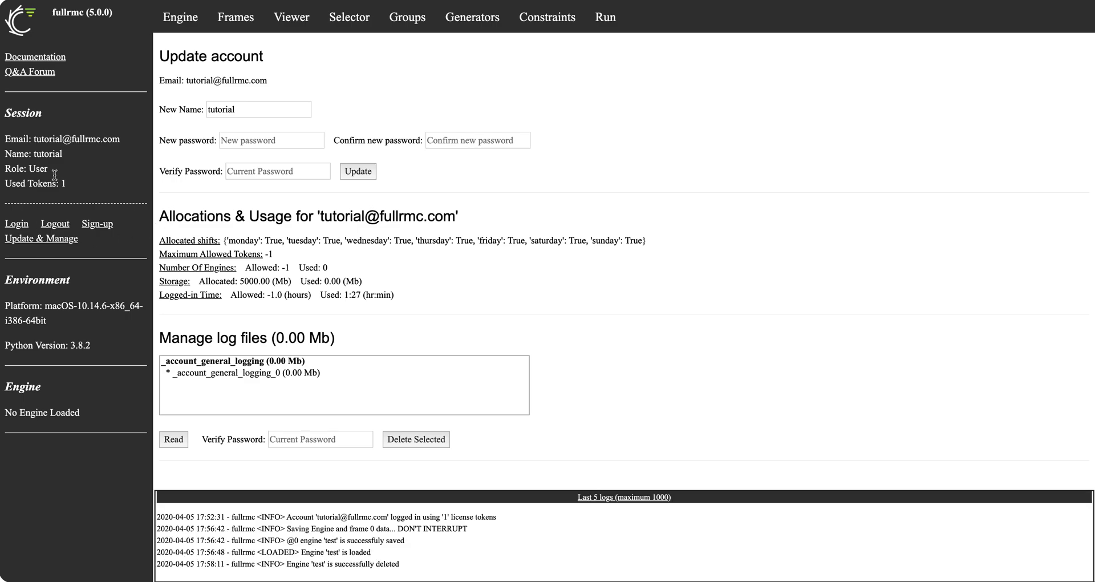
left_click(182, 22)
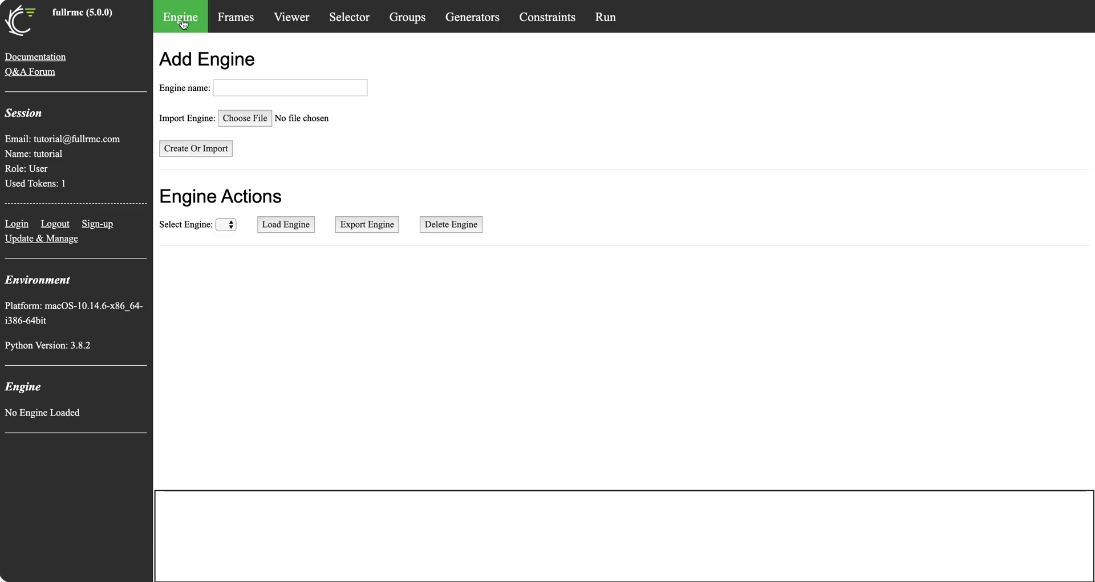
Build a new engine named molecular_thf by importing exported_engine.py
left_click(237, 84)
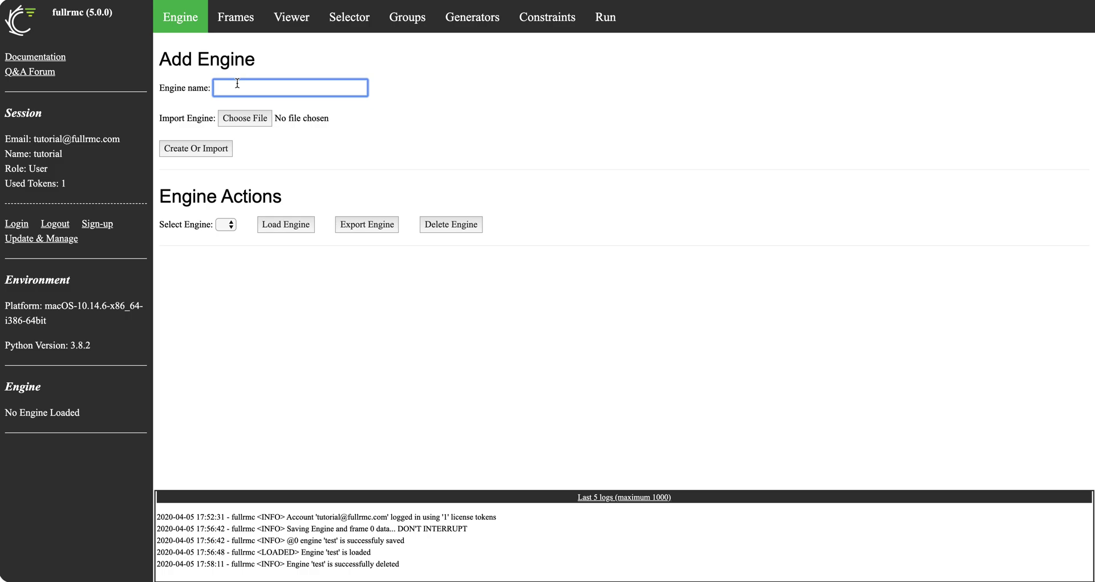
type("molecular_thf")
left_click(250, 120)
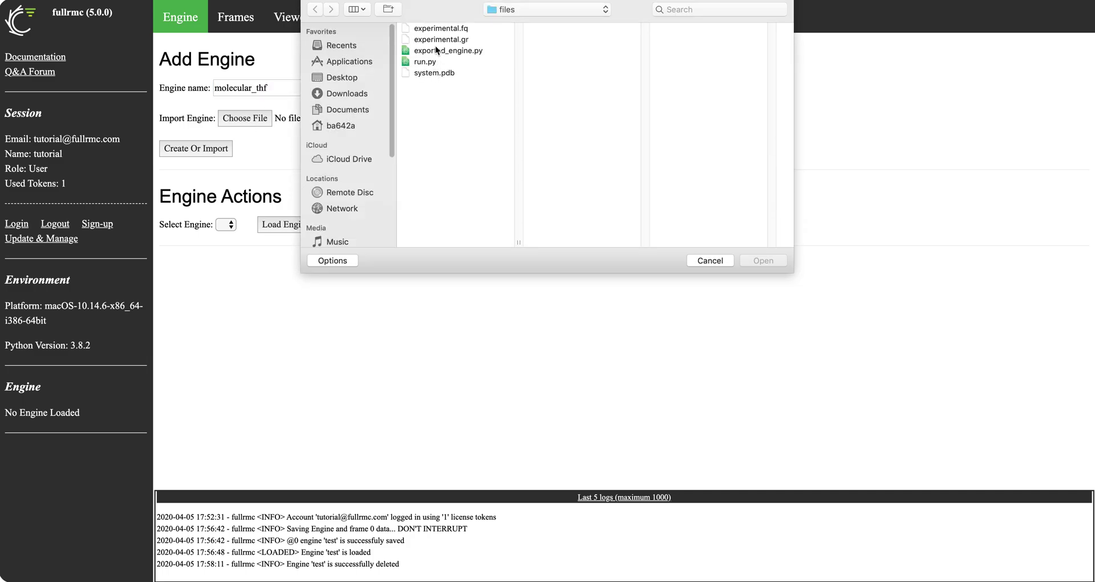
left_click(439, 52)
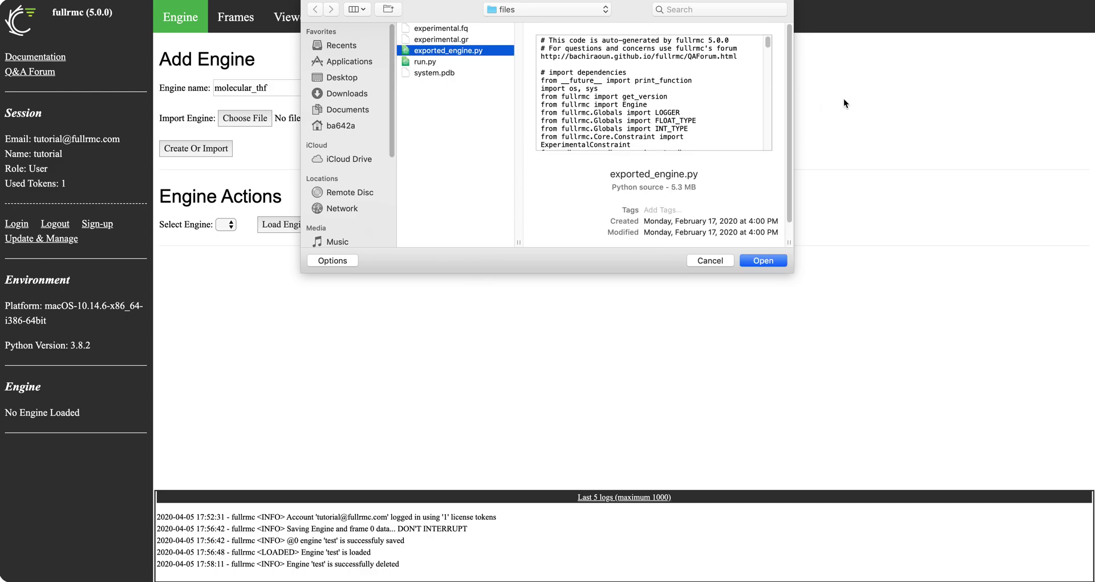
left_click(770, 261)
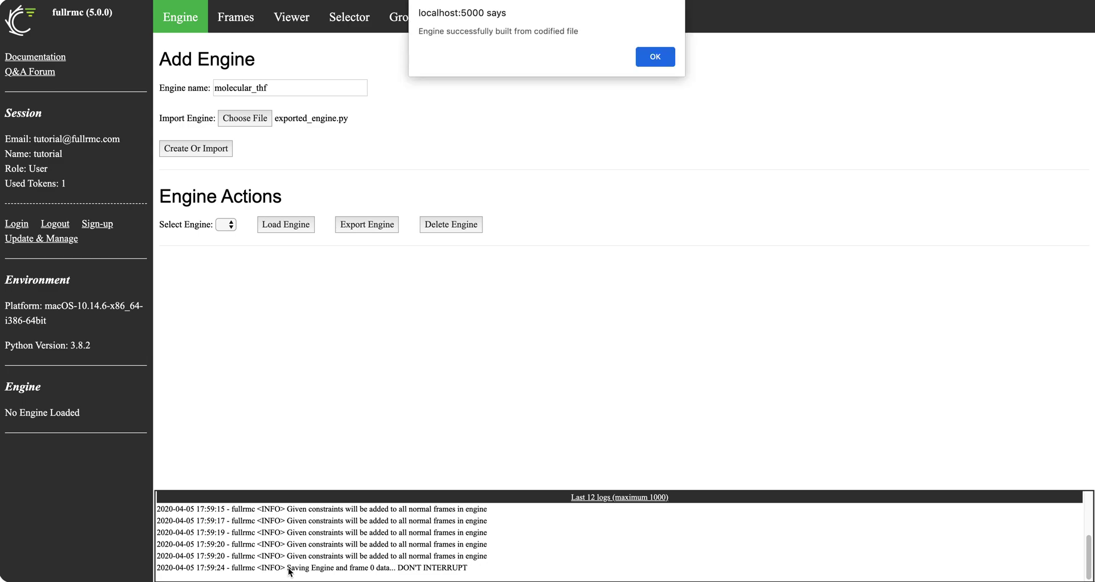
left_click(659, 60)
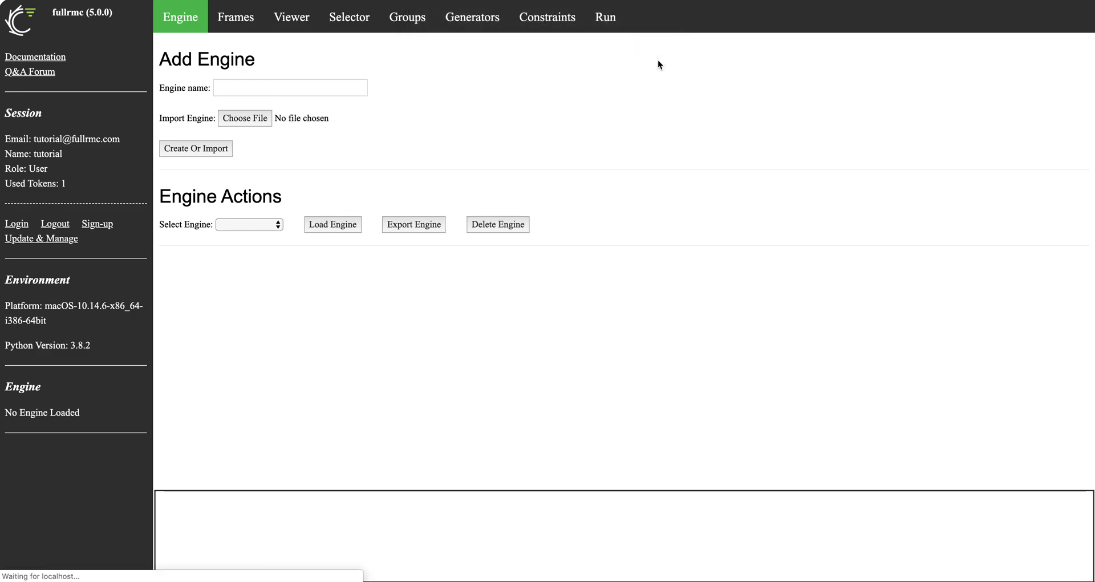
left_click(47, 241)
left_click(242, 372)
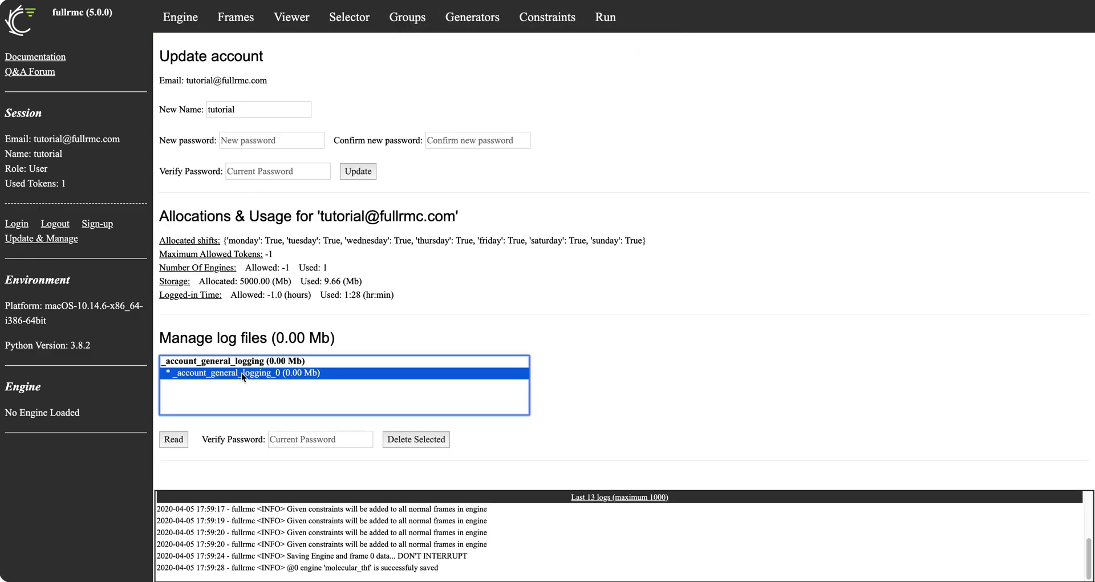
left_click(174, 442)
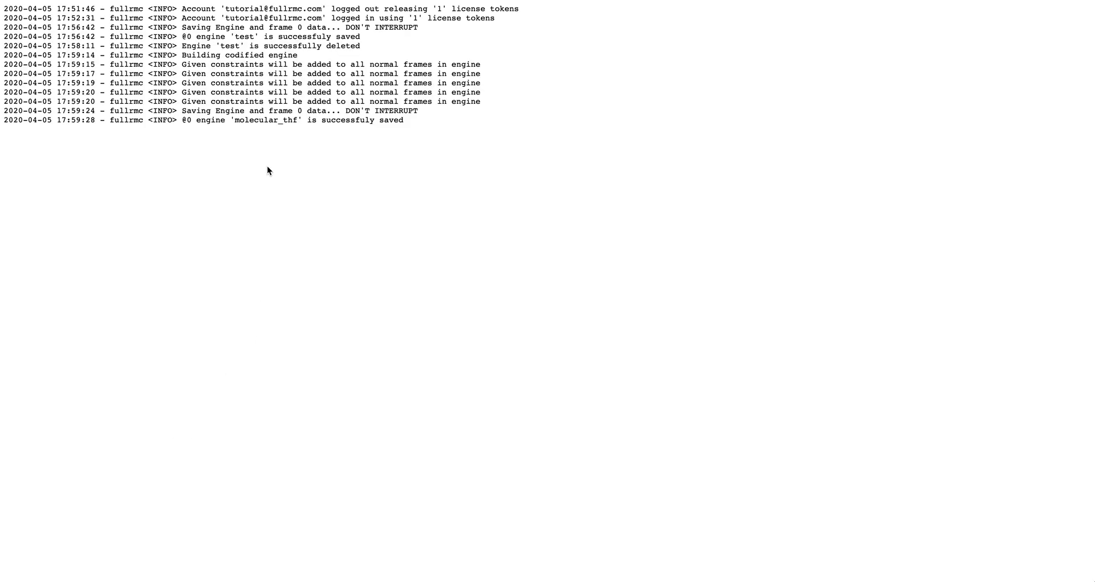
left_click_drag(2, 50, 455, 120)
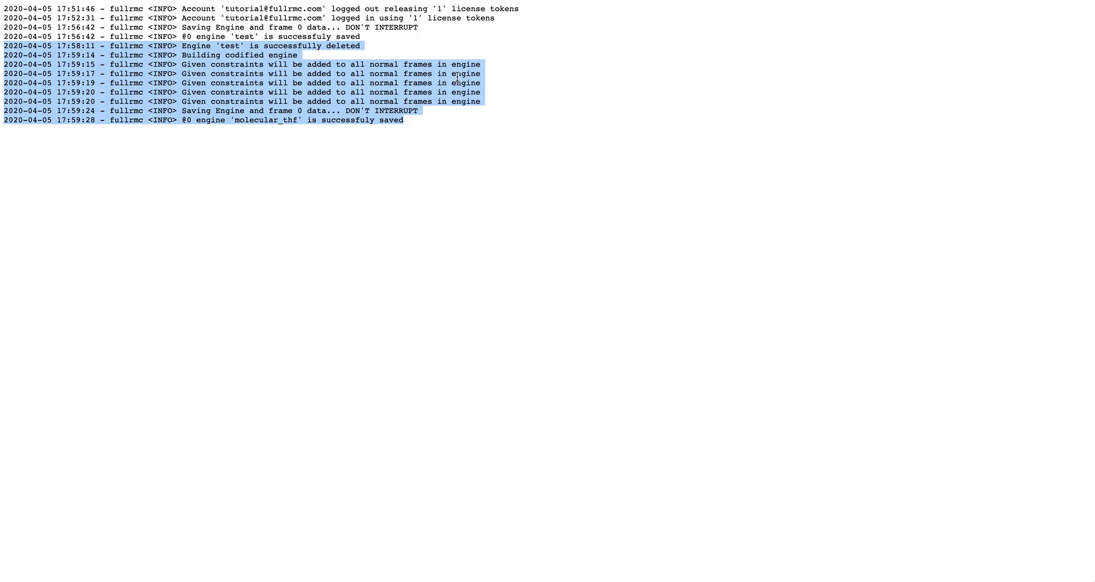
key("super+bracketleft")
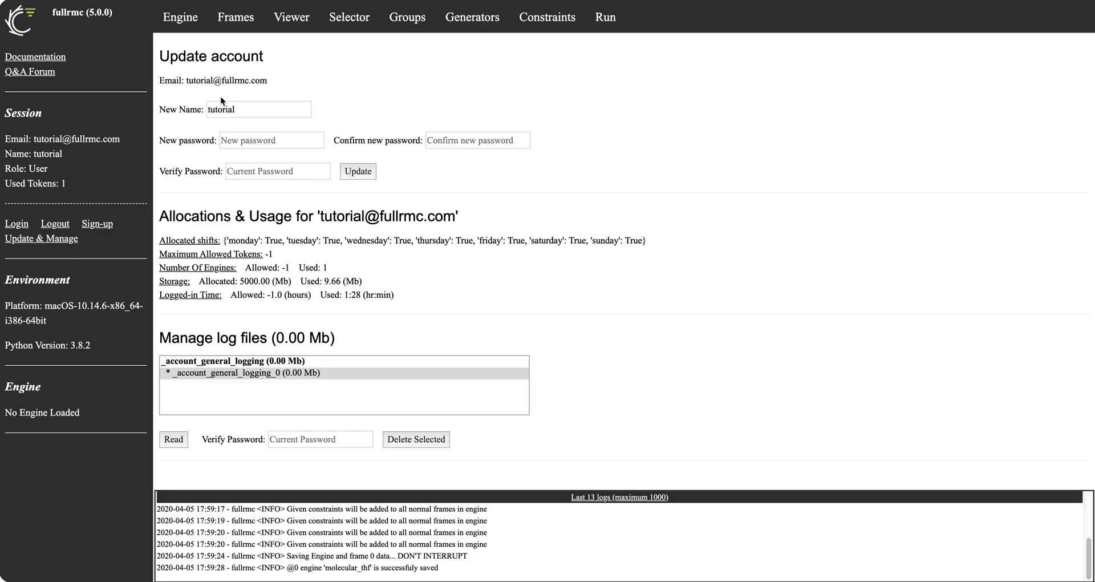
left_click(181, 17)
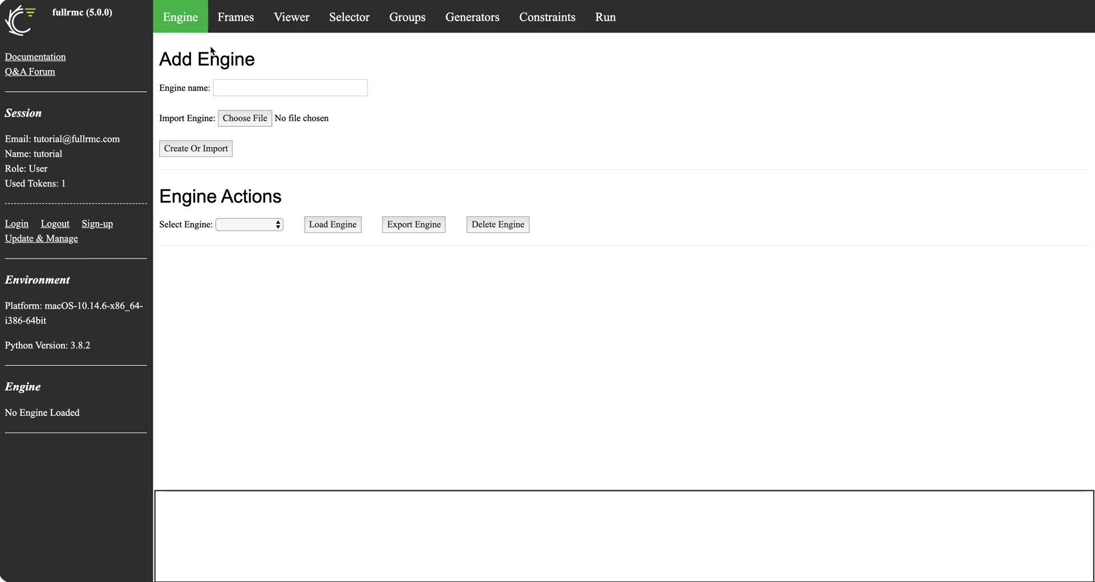
Create an engine named atomic_niti and select it in the engine list
left_click(230, 88)
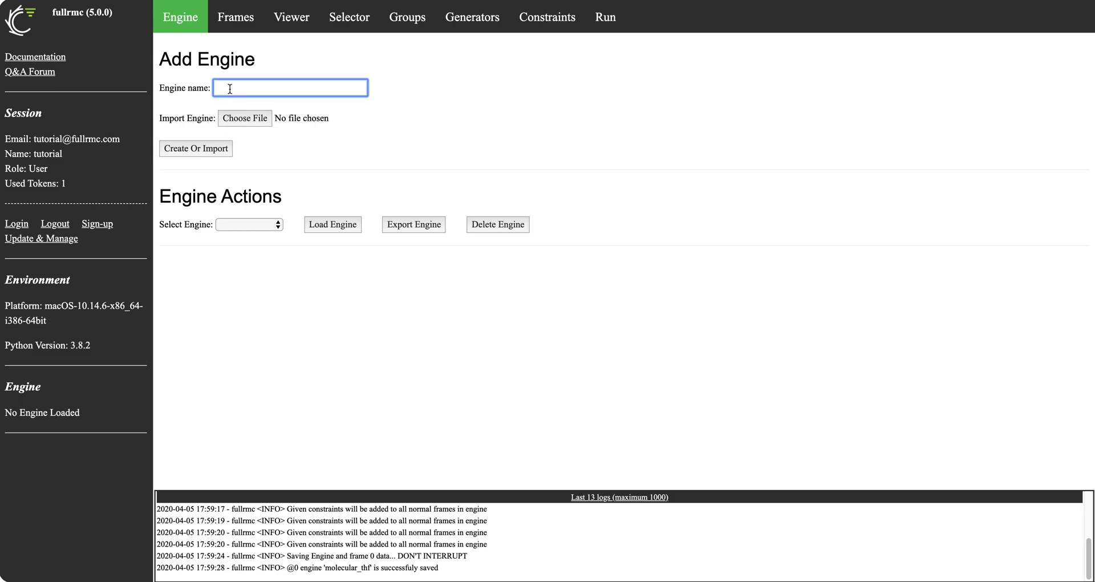
type("atomic_niti")
left_click(201, 148)
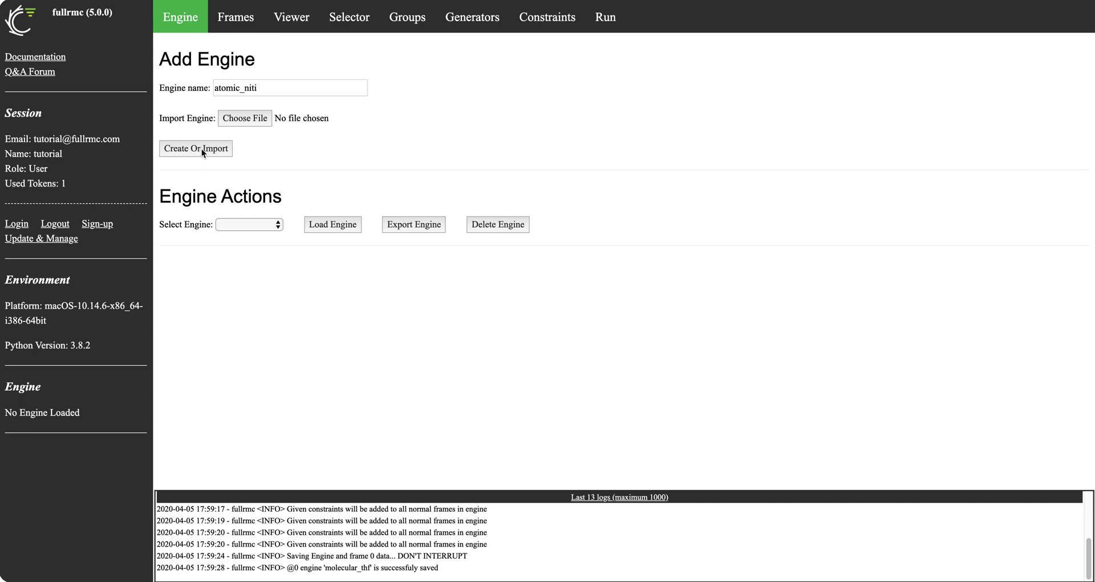
left_click(661, 68)
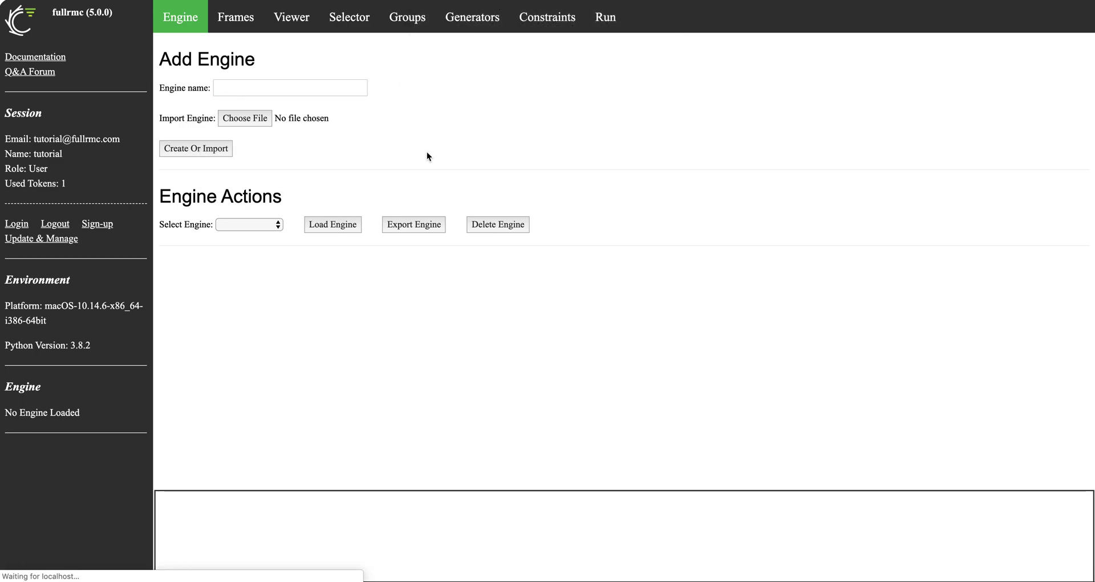
left_click(271, 224)
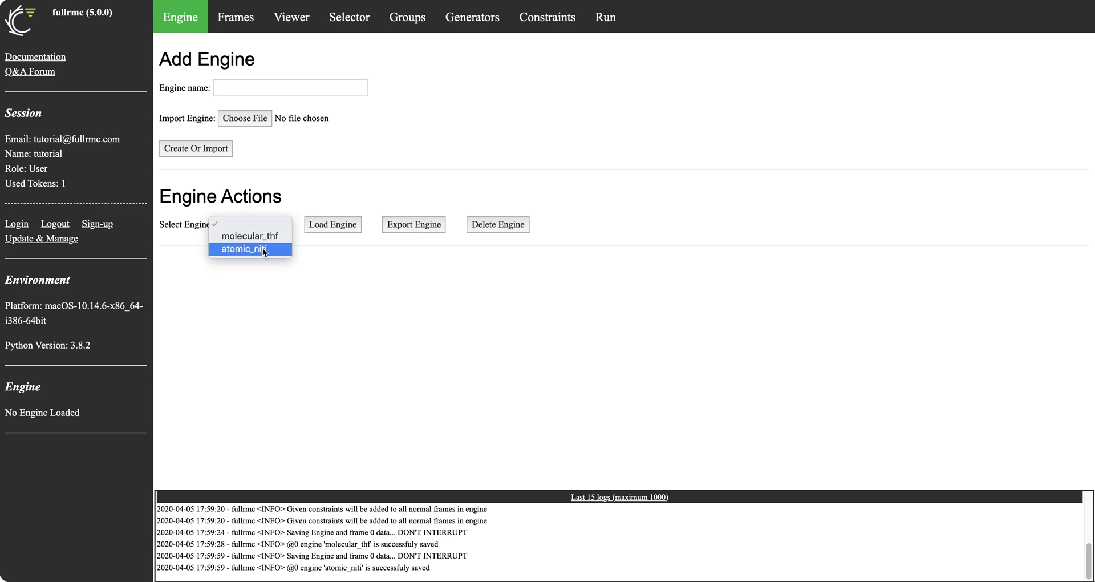
left_click(263, 248)
Load atomic_niti and check its info: version 5.0.0, 63 files, one frame, frame 0 used
left_click(323, 228)
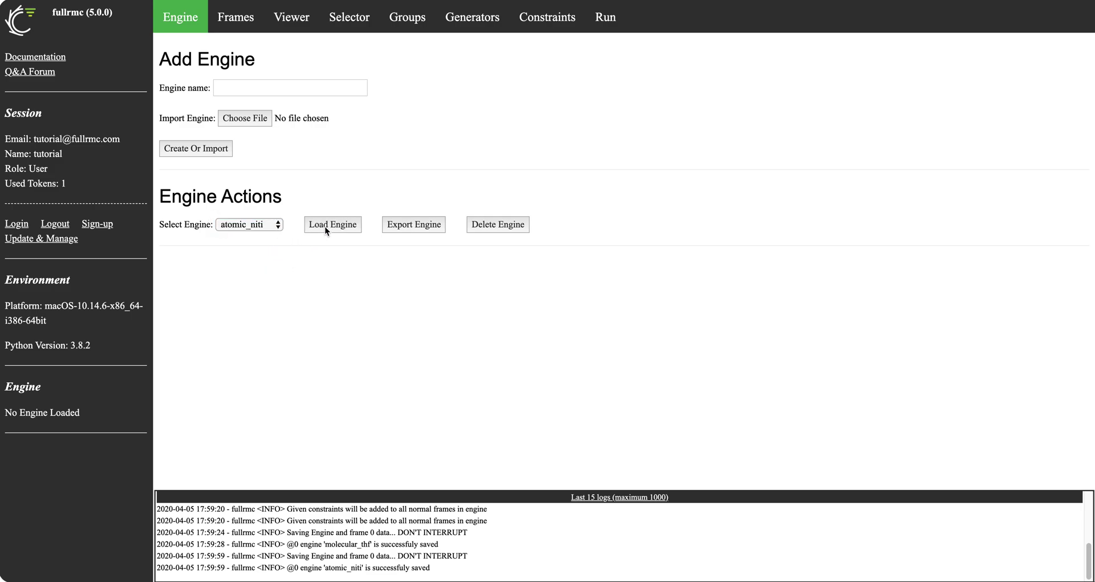
left_click(659, 59)
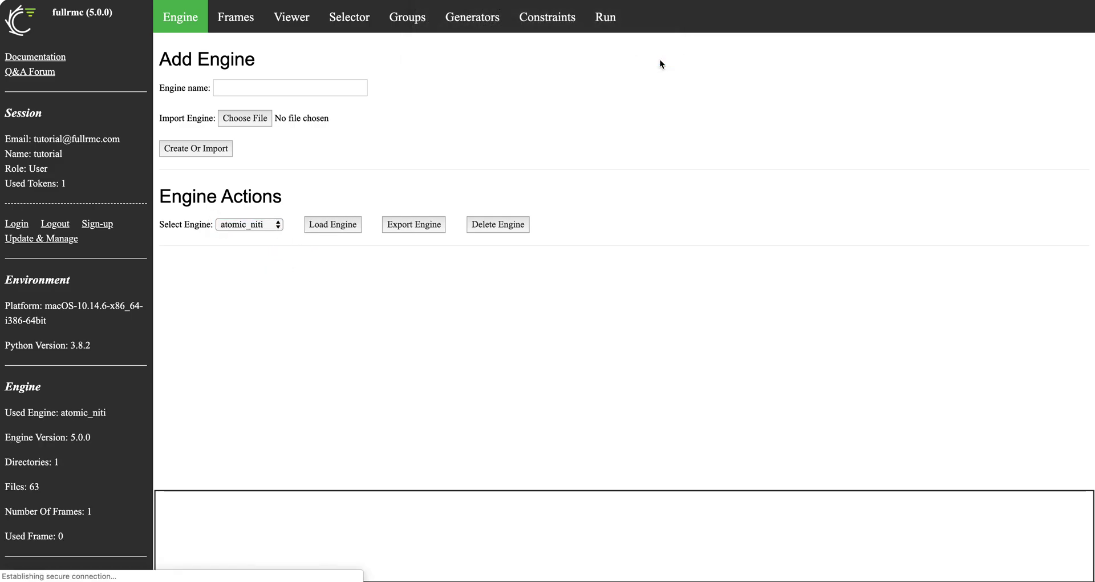
left_click(262, 226)
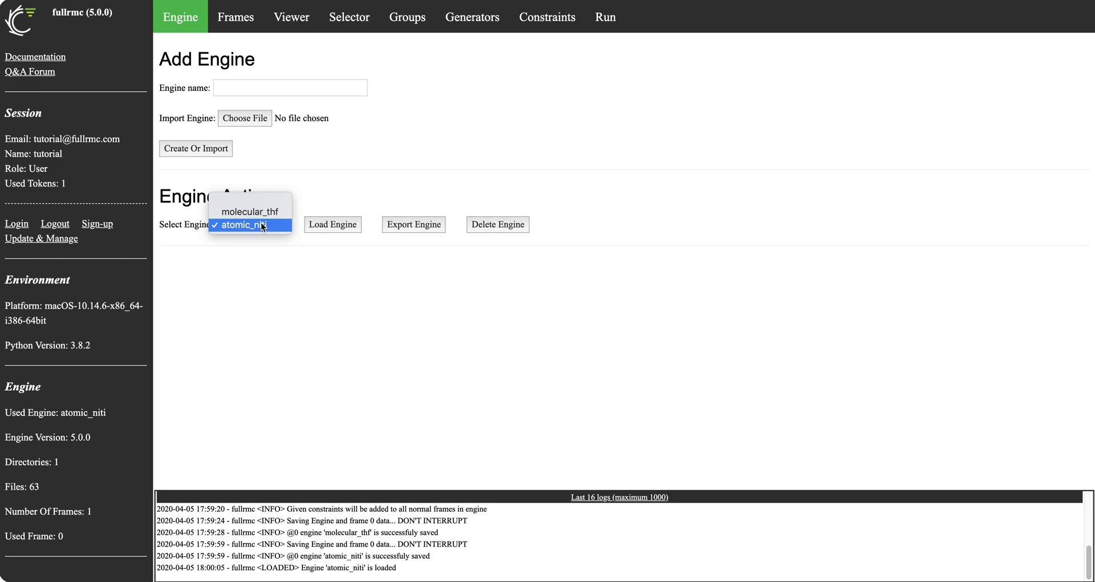
left_click(262, 226)
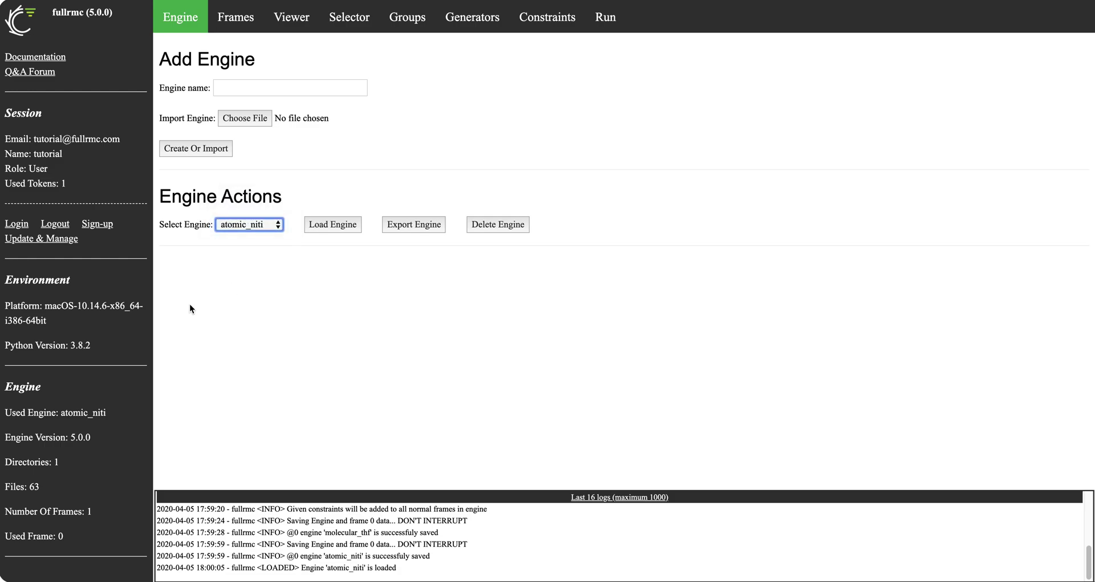
left_click_drag(4, 387, 56, 434)
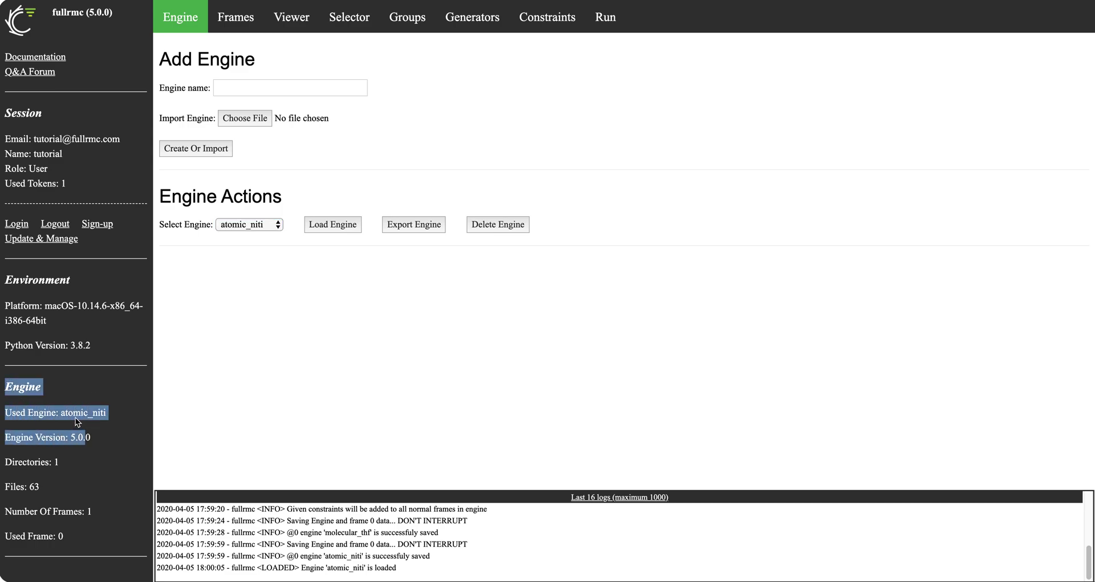
left_click_drag(96, 440, 11, 437)
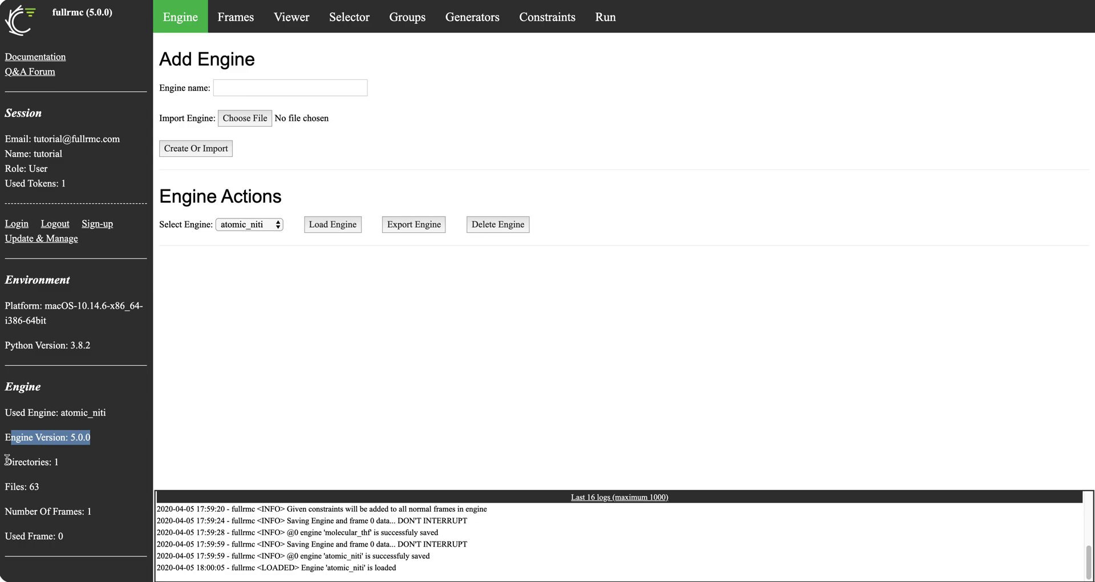
left_click_drag(7, 459, 100, 528)
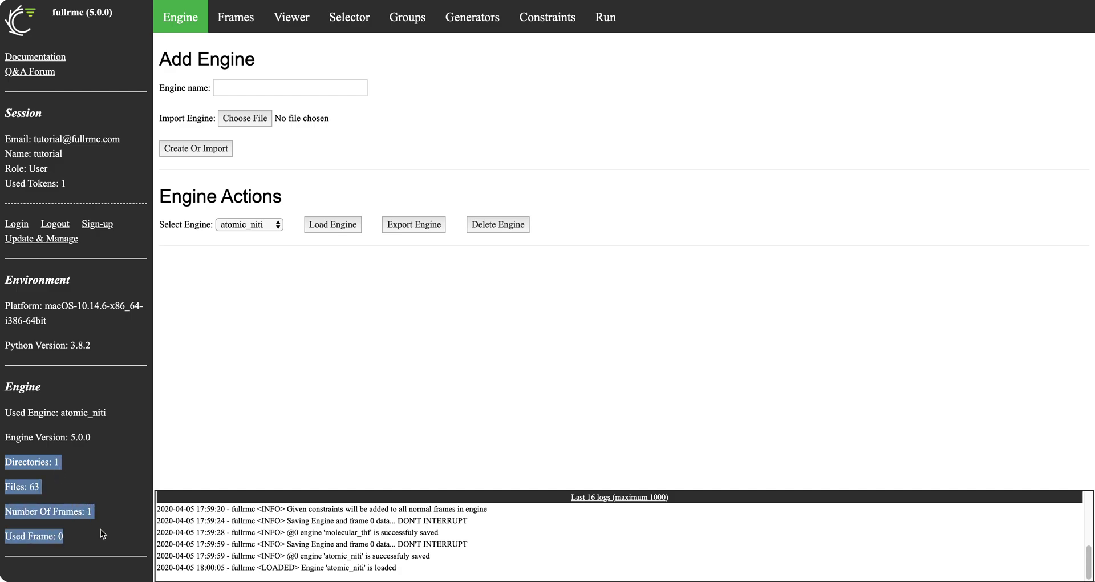
Load molecular_thf and review its name, version, 7 directories and frame info
left_click(258, 225)
left_click(254, 212)
left_click(328, 223)
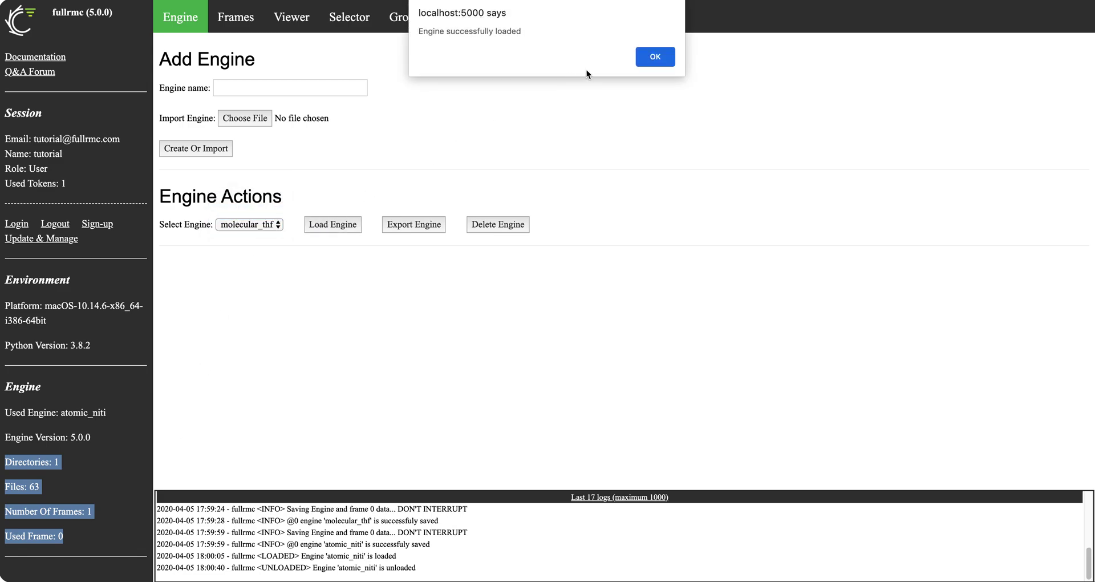
left_click(662, 59)
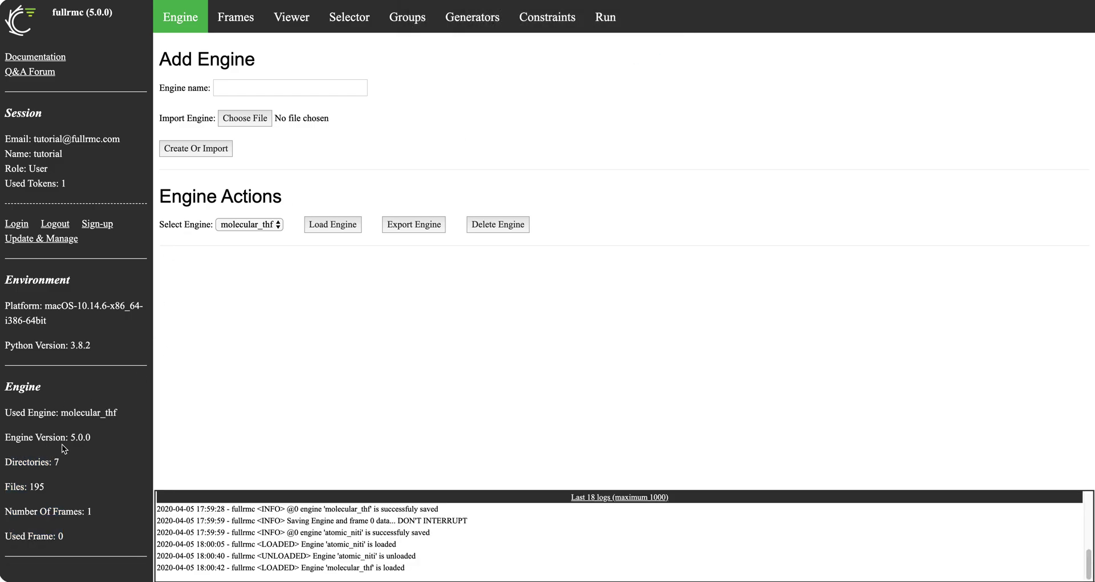
left_click_drag(6, 412, 128, 414)
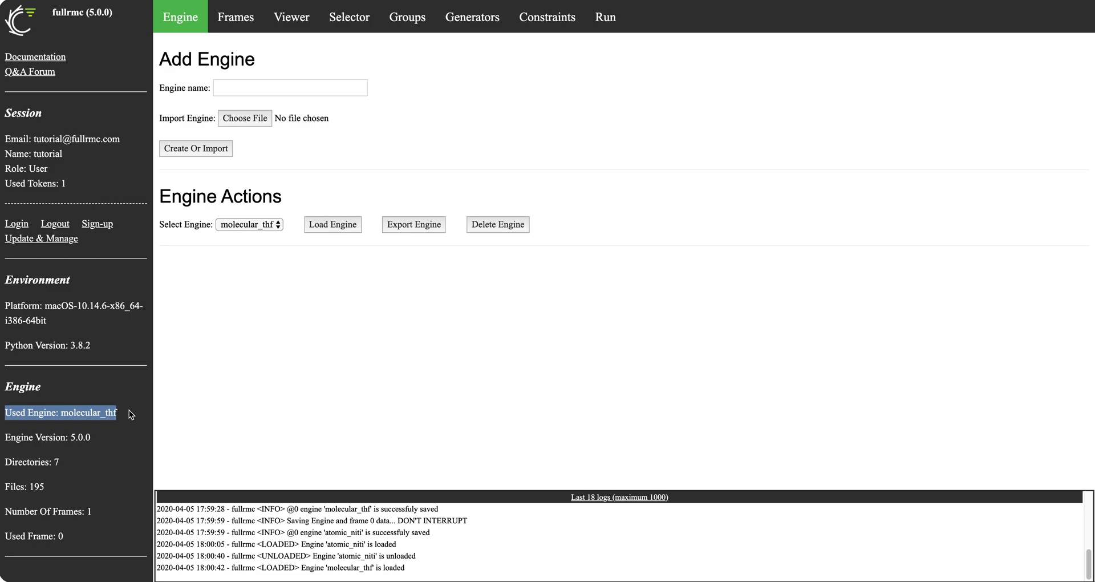
left_click(6, 436)
left_click_drag(5, 437, 96, 434)
left_click_drag(4, 462, 77, 467)
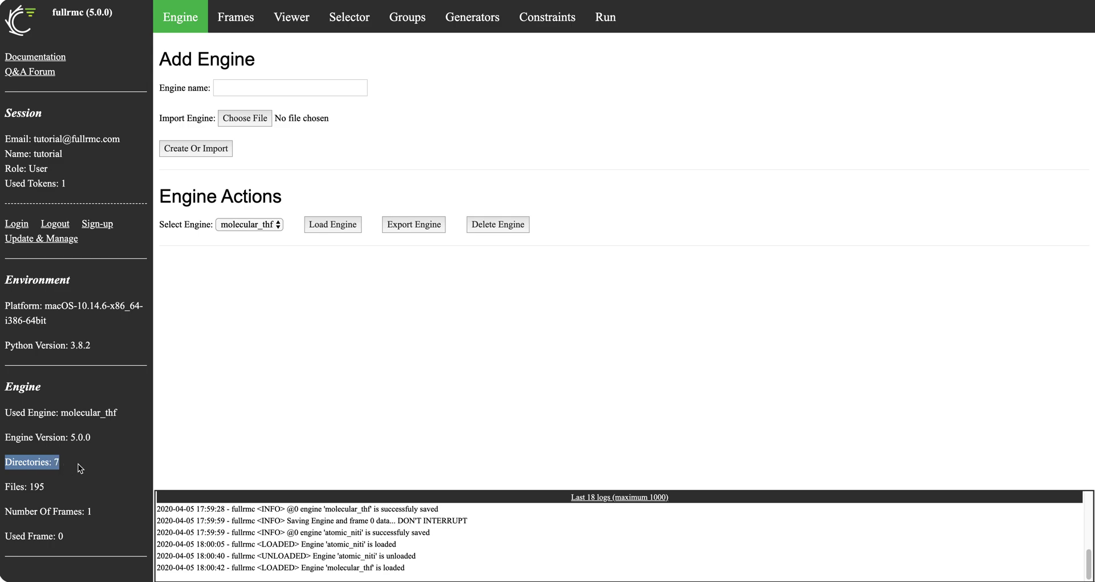
left_click(33, 486)
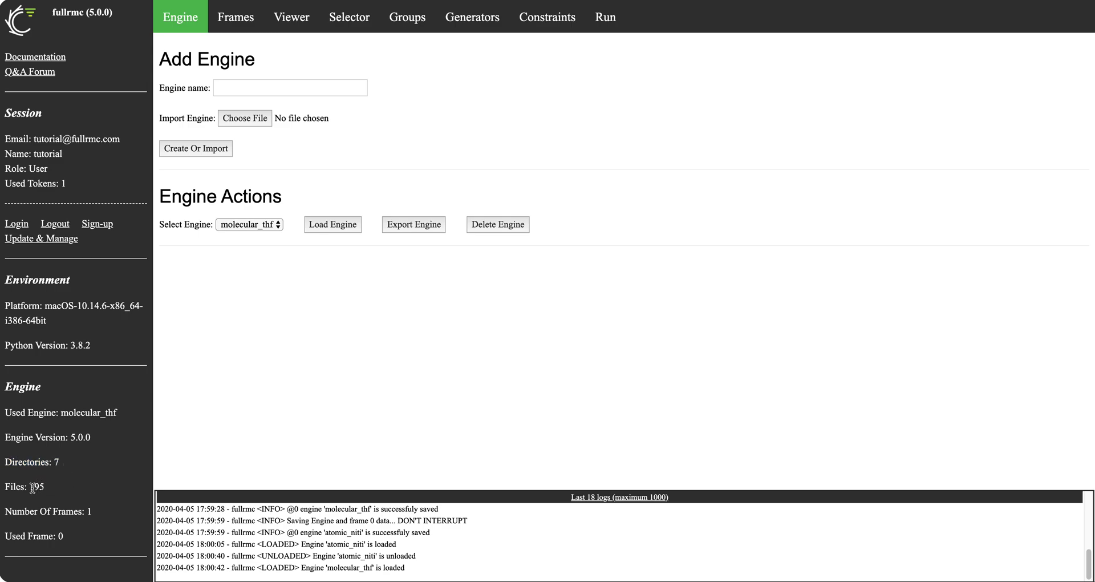
left_click_drag(5, 510, 76, 536)
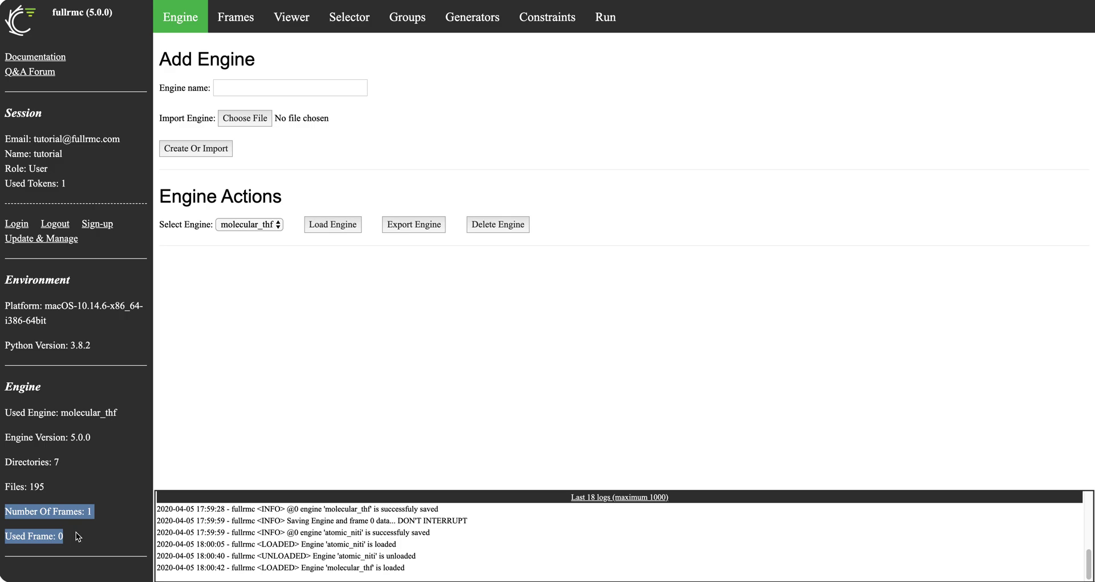
left_click(75, 540)
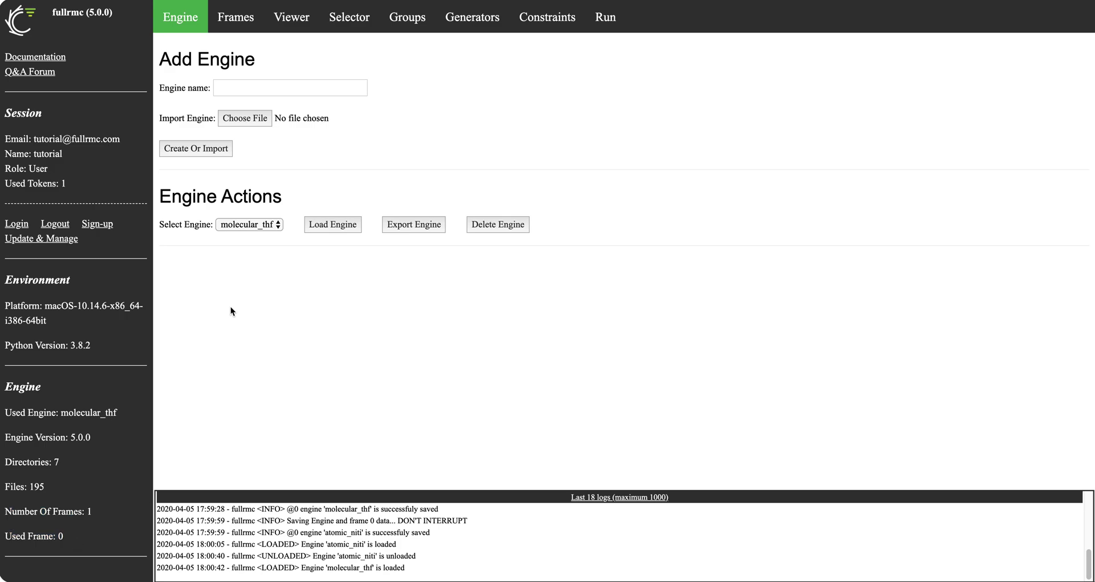
Reload atomic_niti and view its single frame 0 on the Frames page
left_click(266, 223)
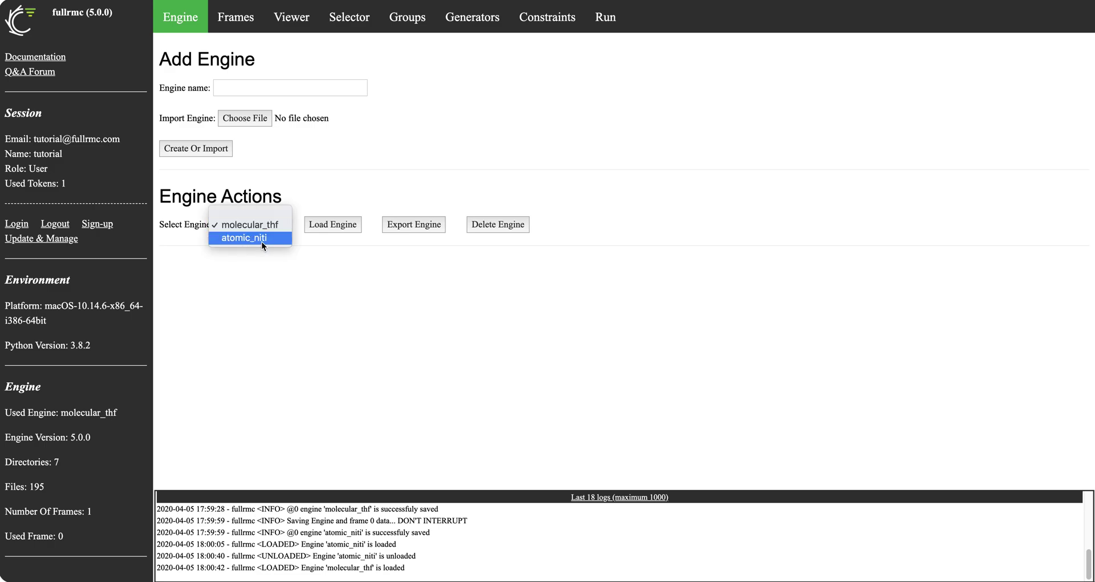
left_click(262, 242)
left_click(334, 228)
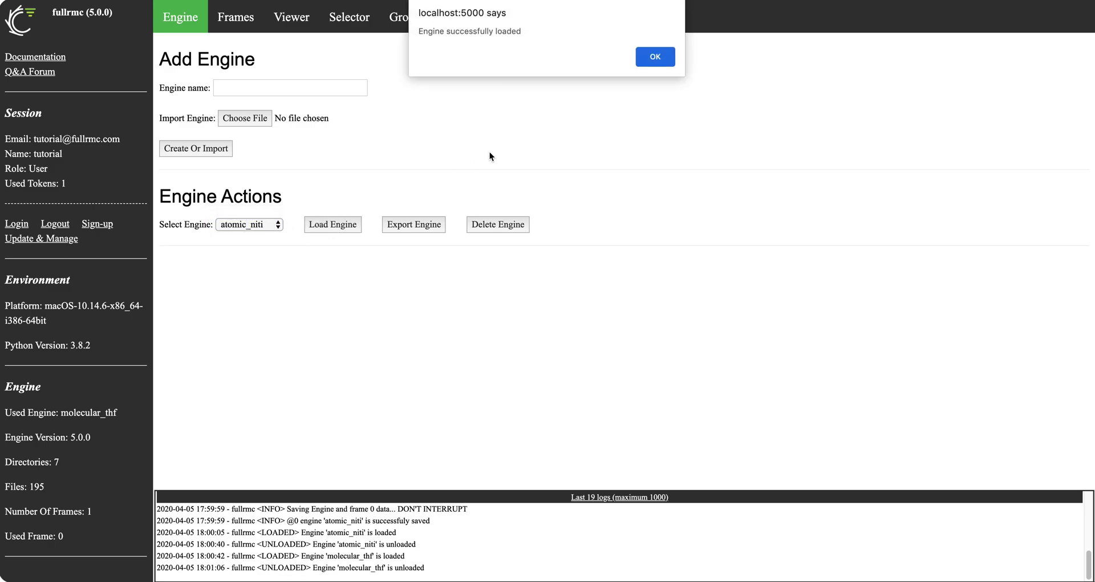
left_click(670, 60)
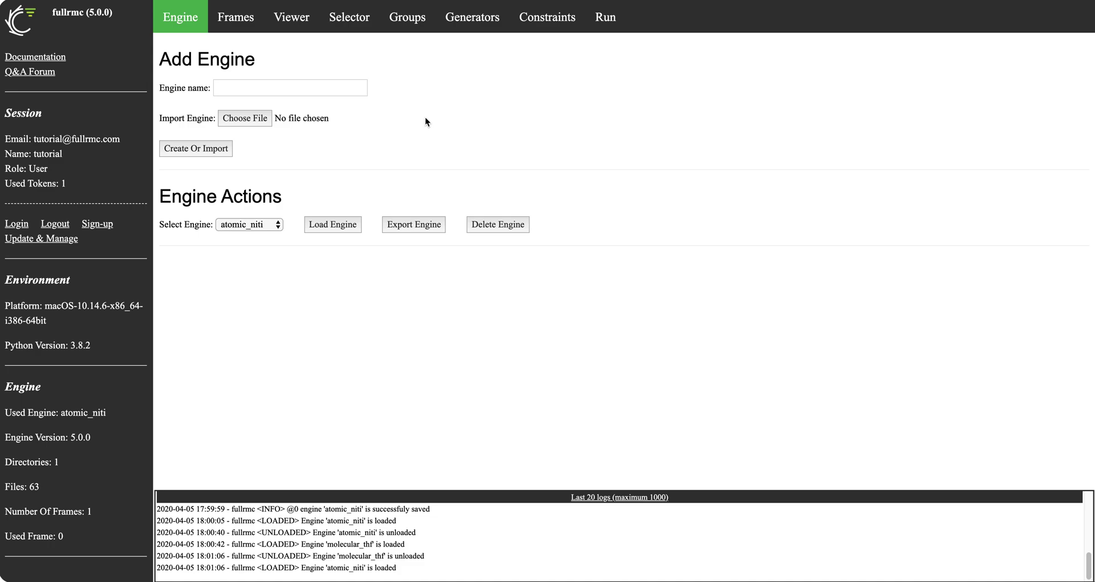
left_click(244, 16)
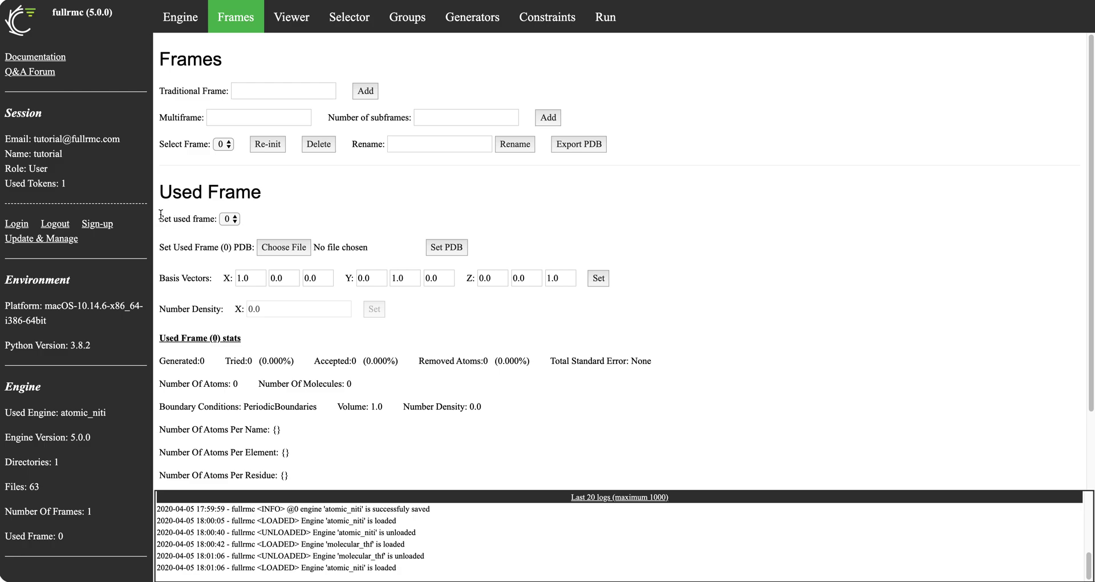
Review the used frame 0 statistics, including its molecule count of 0
left_click_drag(162, 215, 160, 242)
left_click_drag(161, 339, 370, 465)
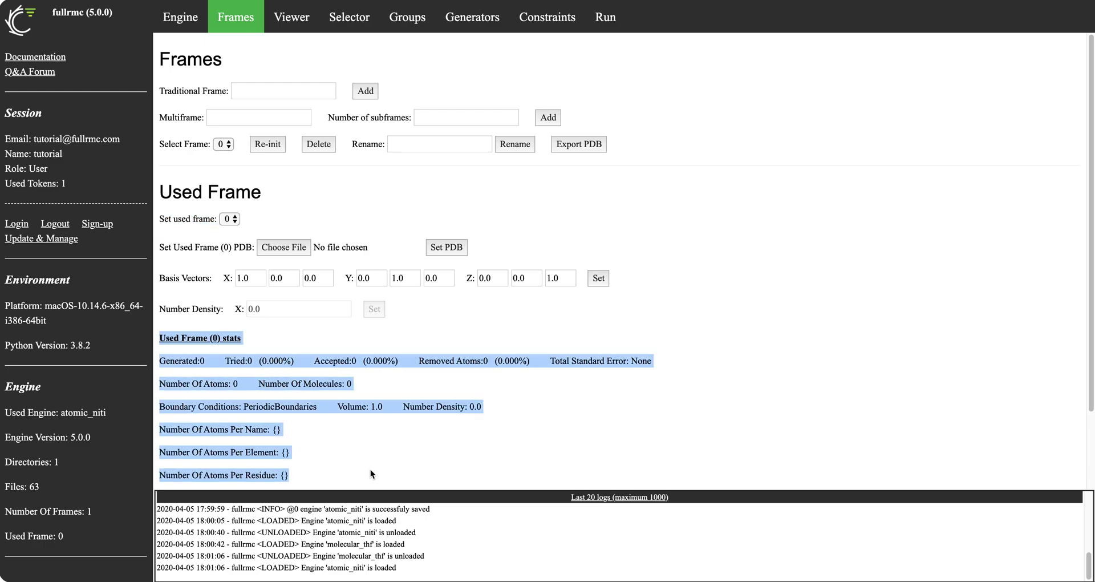
left_click(358, 466)
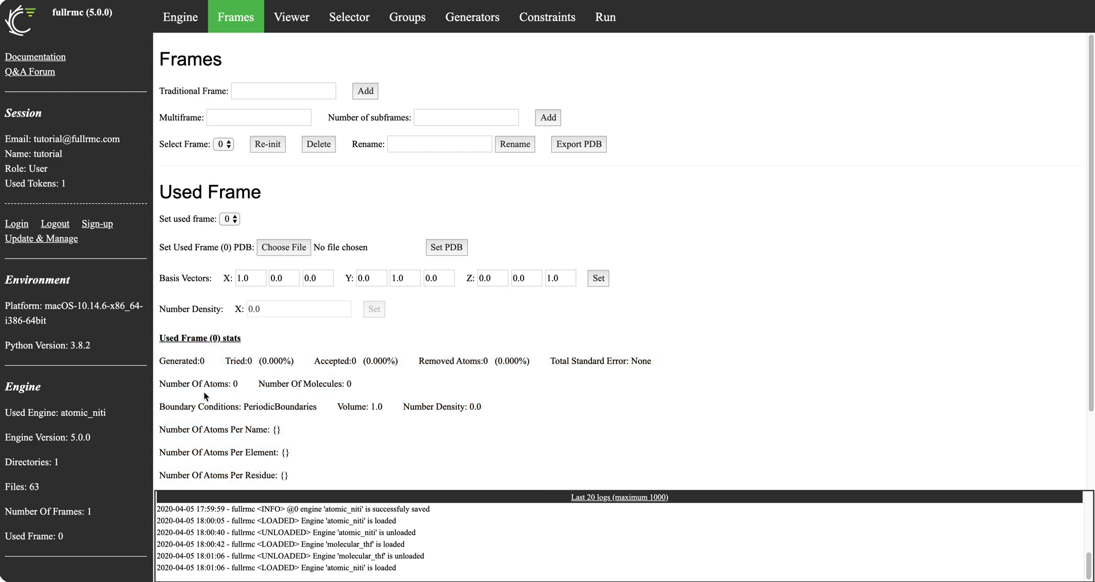
left_click_drag(348, 383, 342, 383)
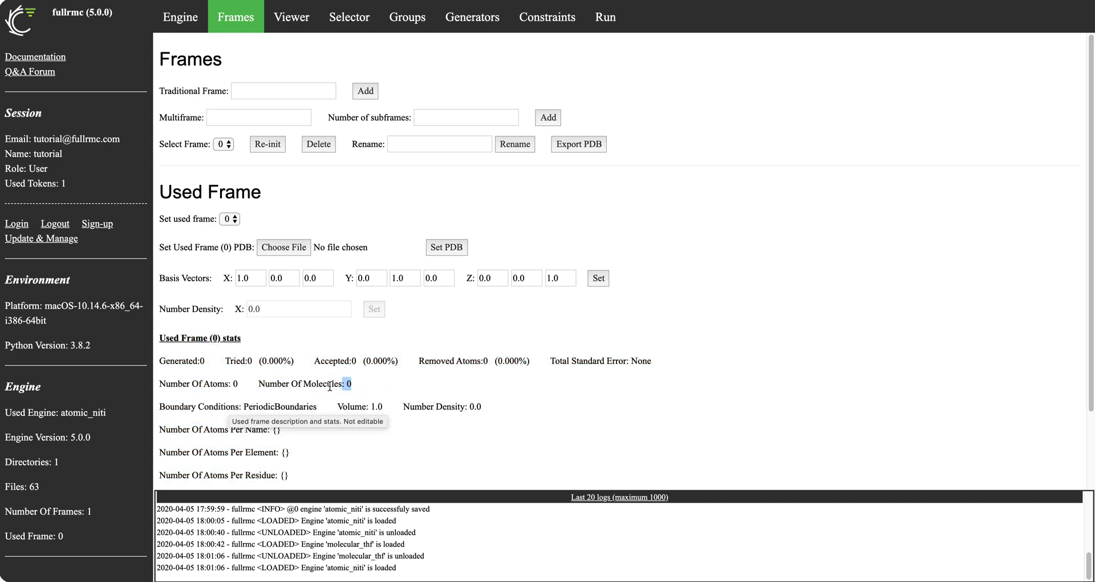
Set system.pdb as the structure of used frame 0
left_click(272, 251)
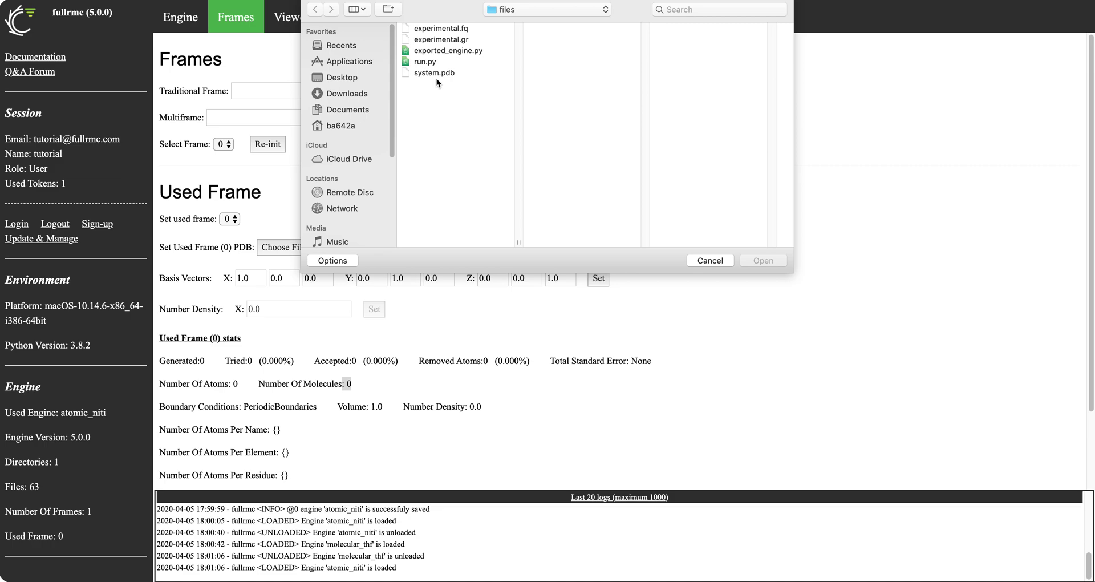
left_click(437, 74)
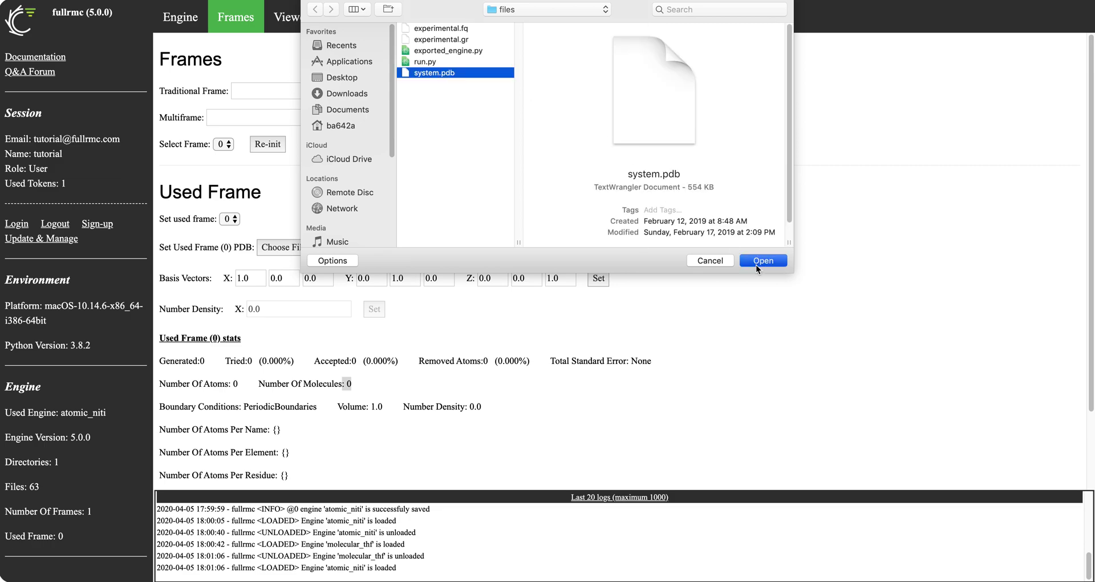
left_click(756, 265)
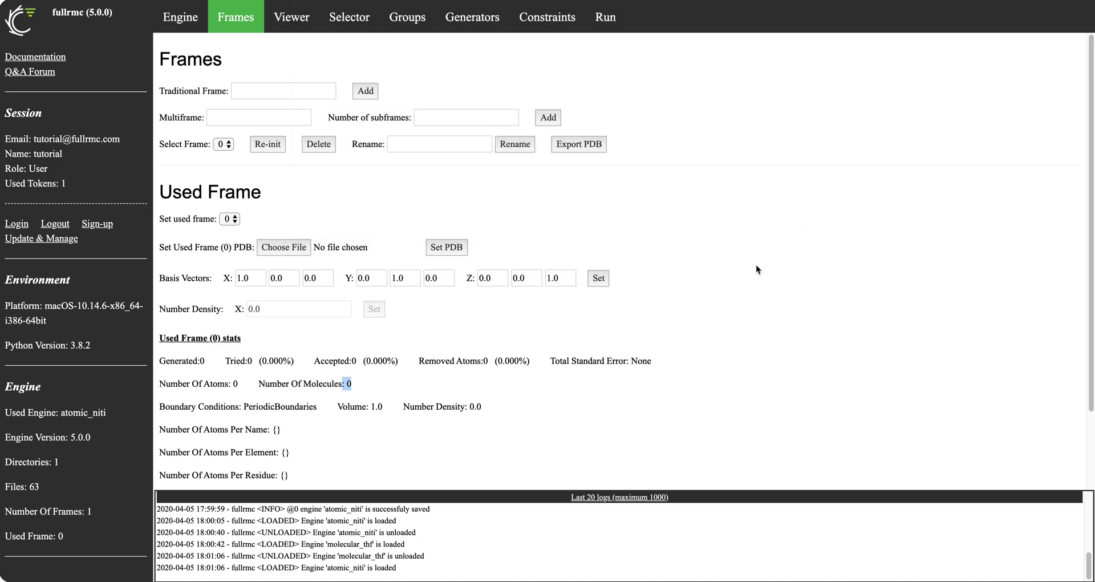
left_click(429, 248)
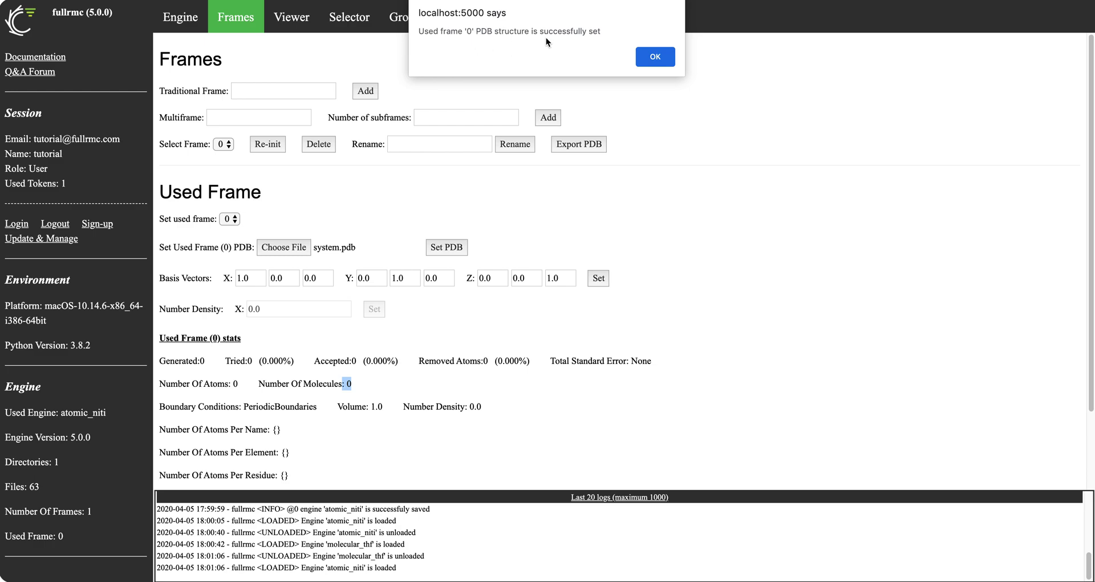
left_click(655, 57)
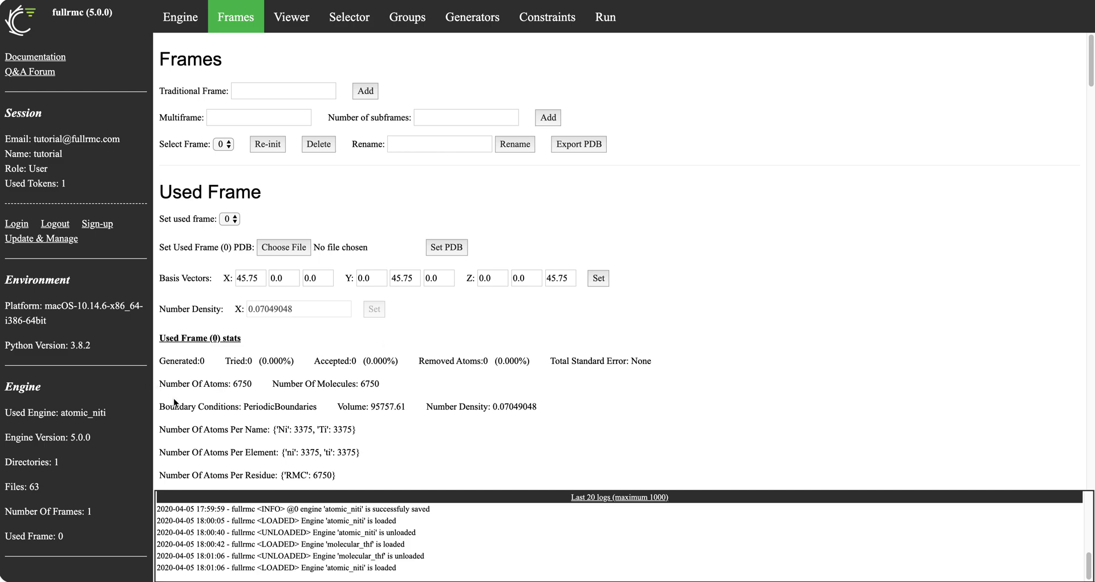
Review frame 0's atom counts, volume 95757.61, number density and 45.75 basis vectors
mouse_move(161, 383)
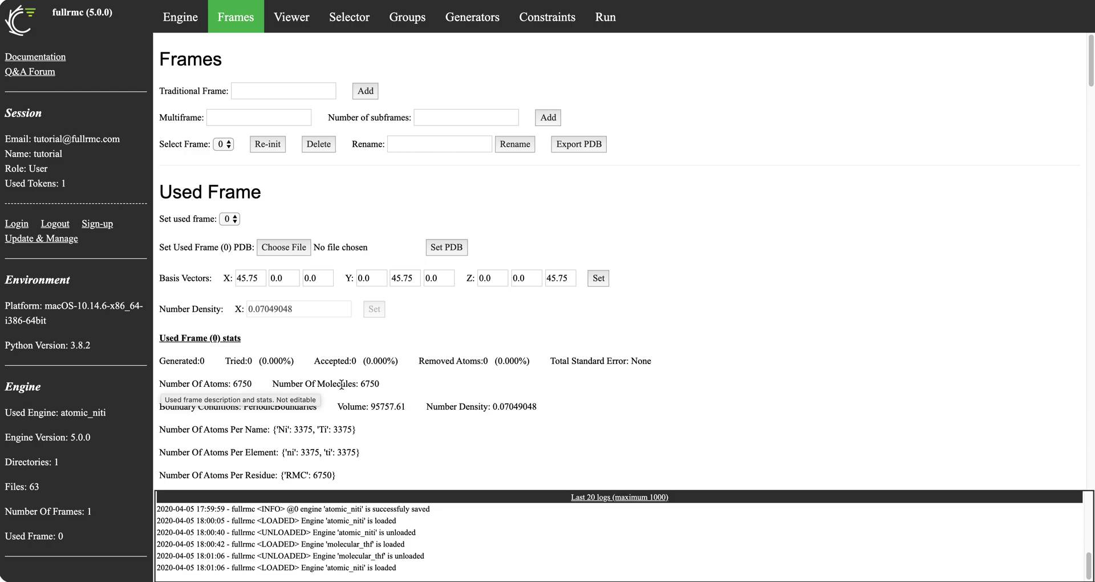
left_click_drag(392, 386, 161, 387)
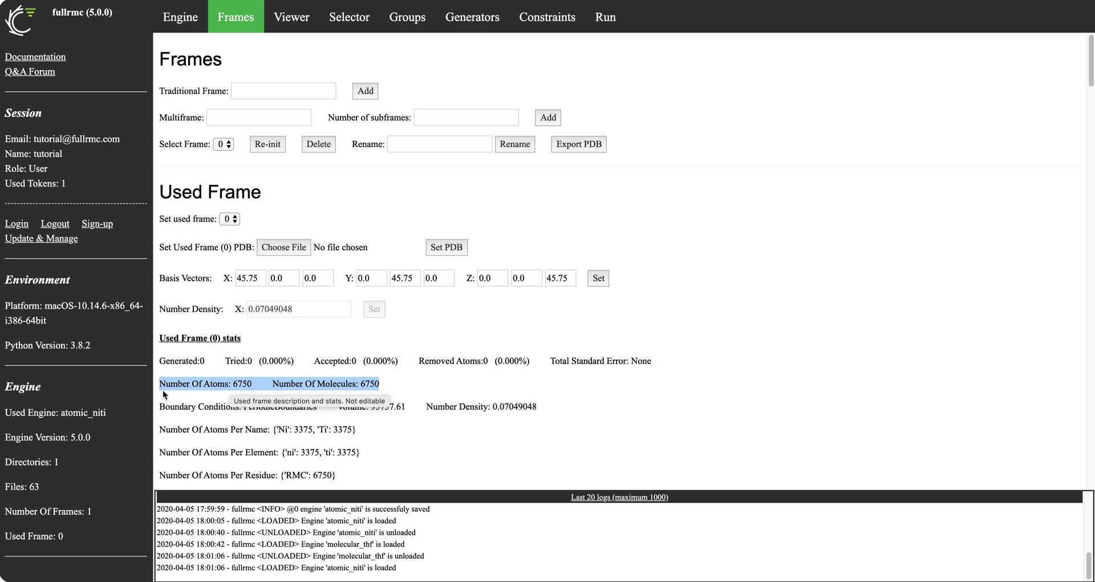
left_click(282, 437)
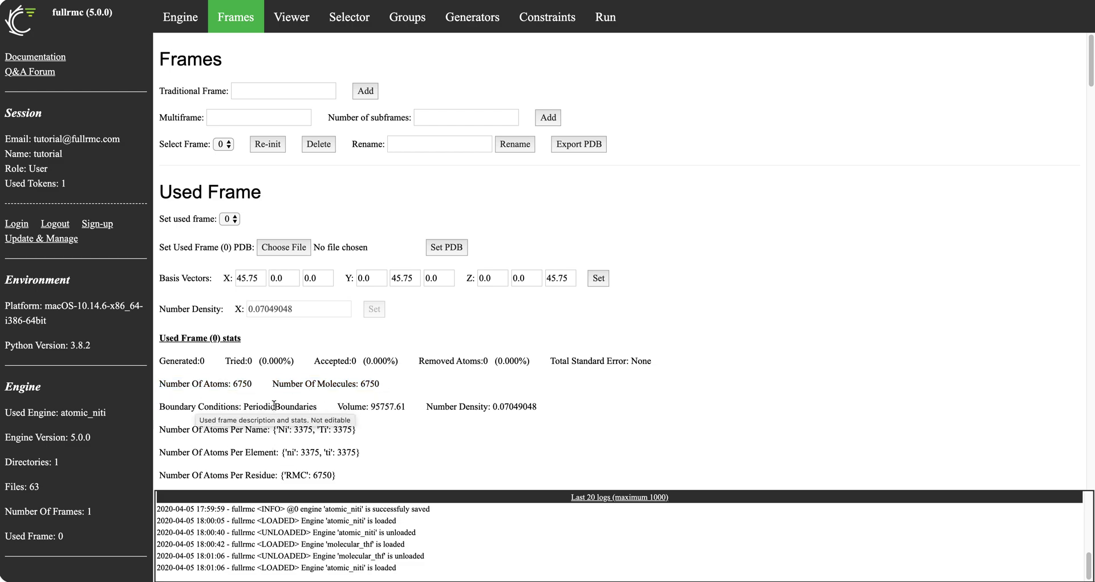
left_click_drag(370, 406, 407, 405)
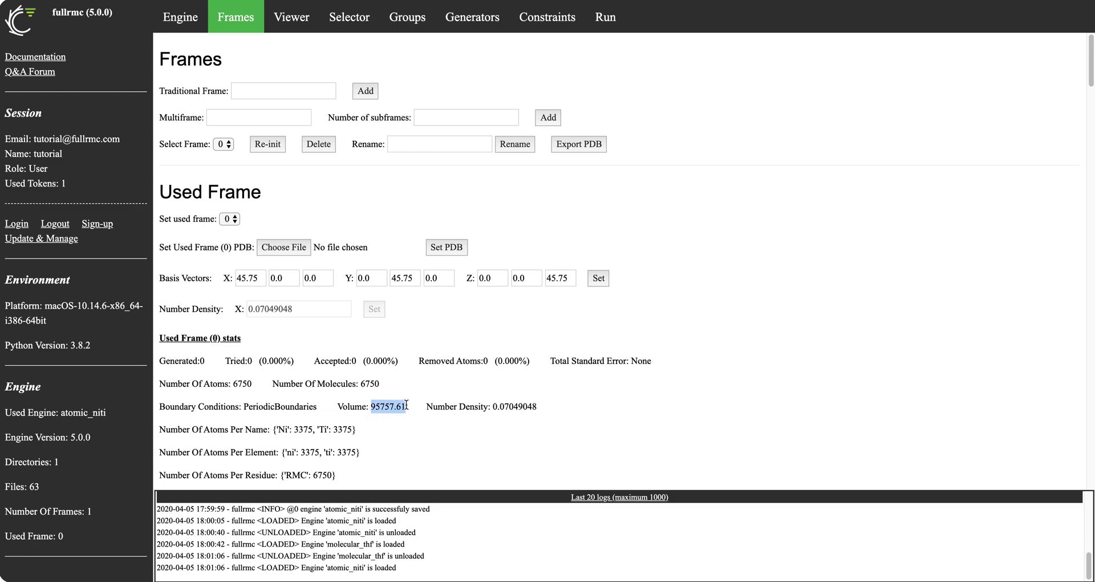
left_click_drag(560, 403, 429, 406)
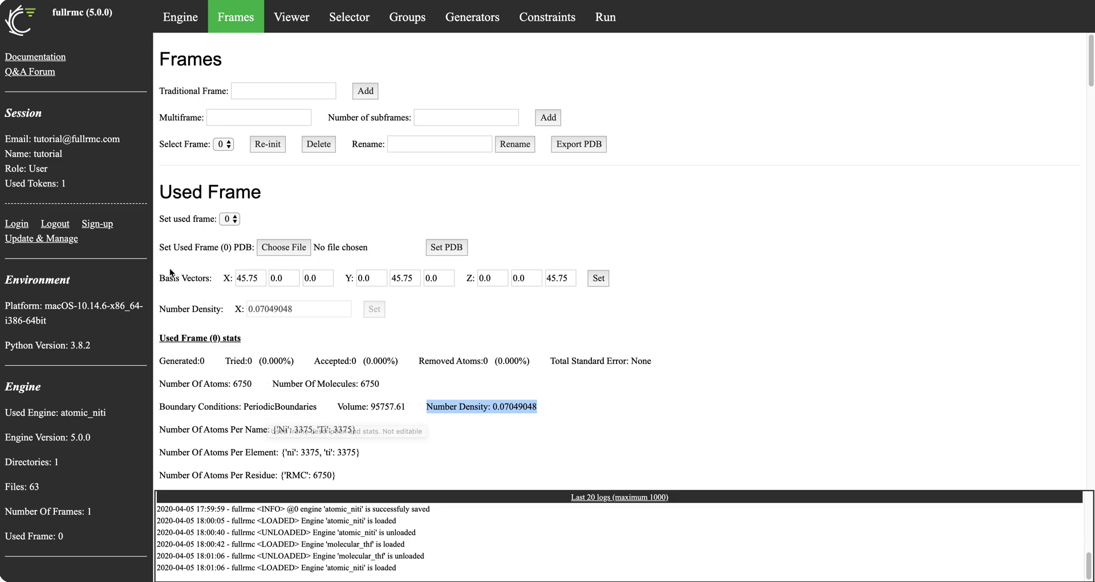
left_click_drag(162, 278, 616, 304)
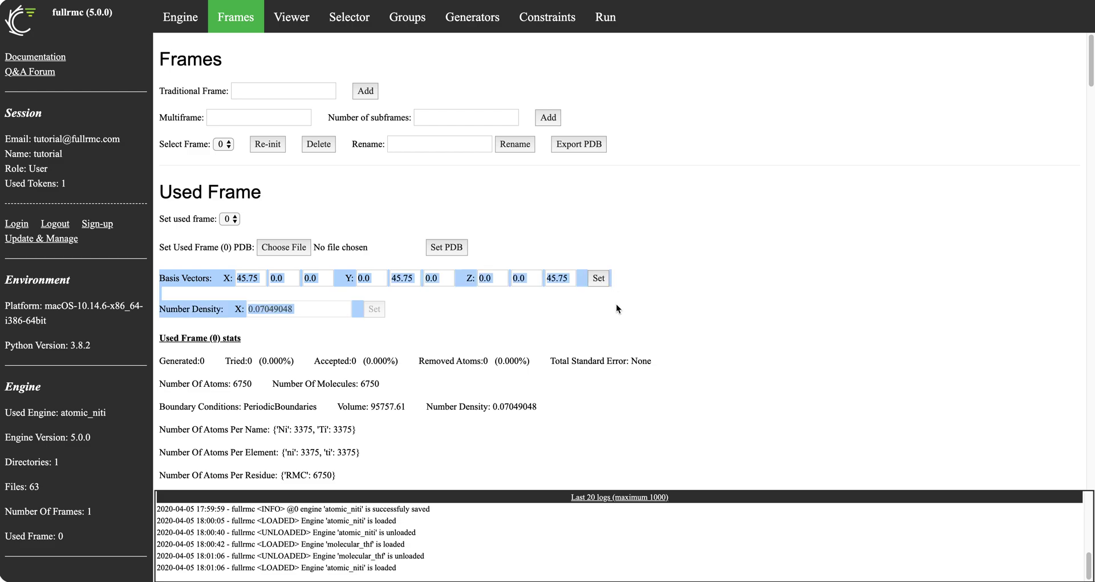
left_click(572, 317)
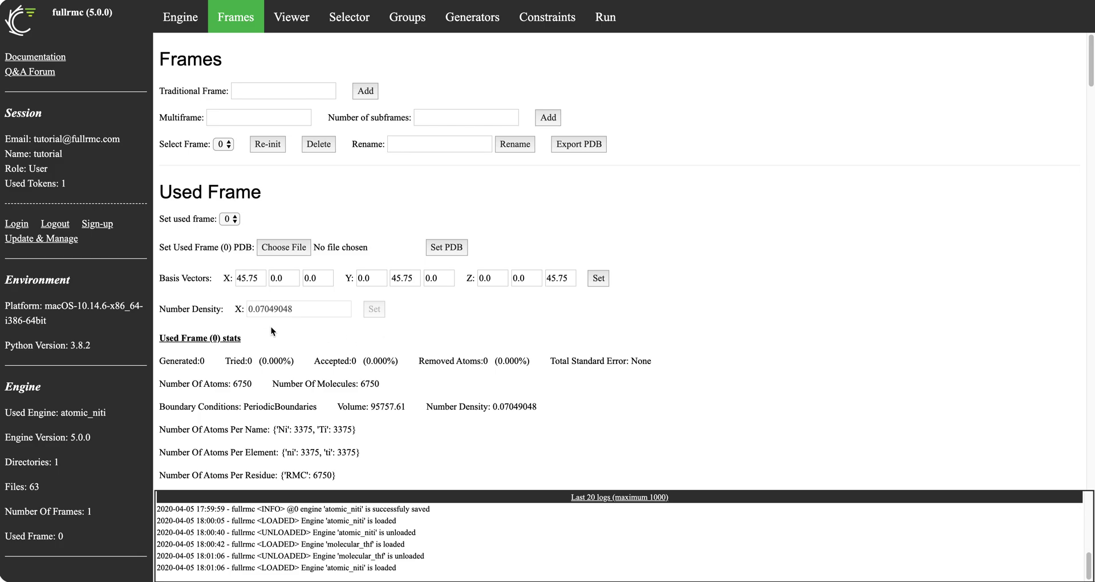
Scroll through the per-name to per-sequence atom counts and frame PDB settings
scroll(278, 329, "down", 5)
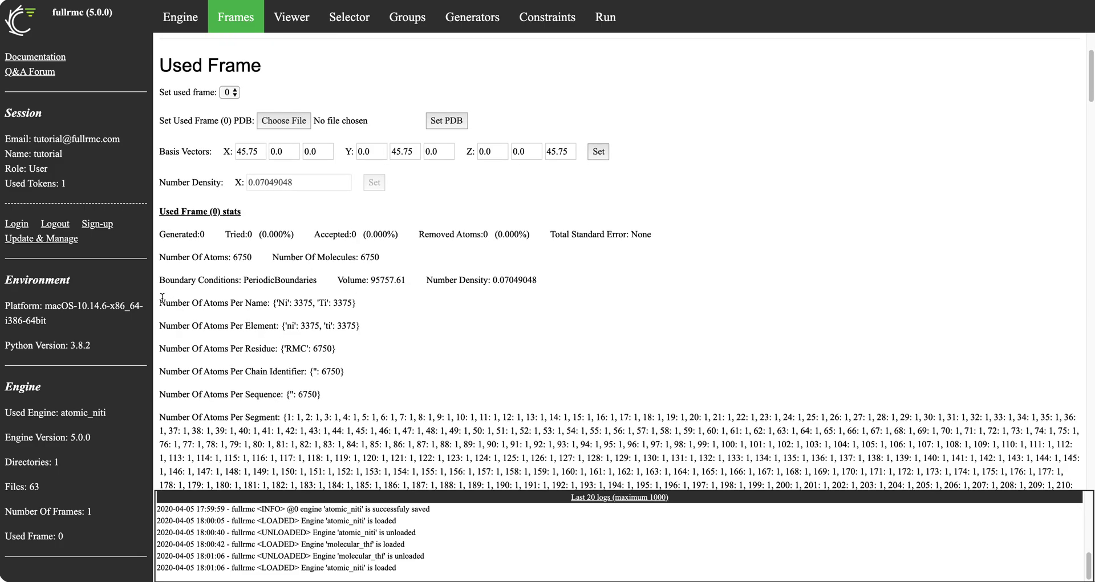
left_click_drag(162, 298, 315, 392)
scroll(328, 394, "down", 20)
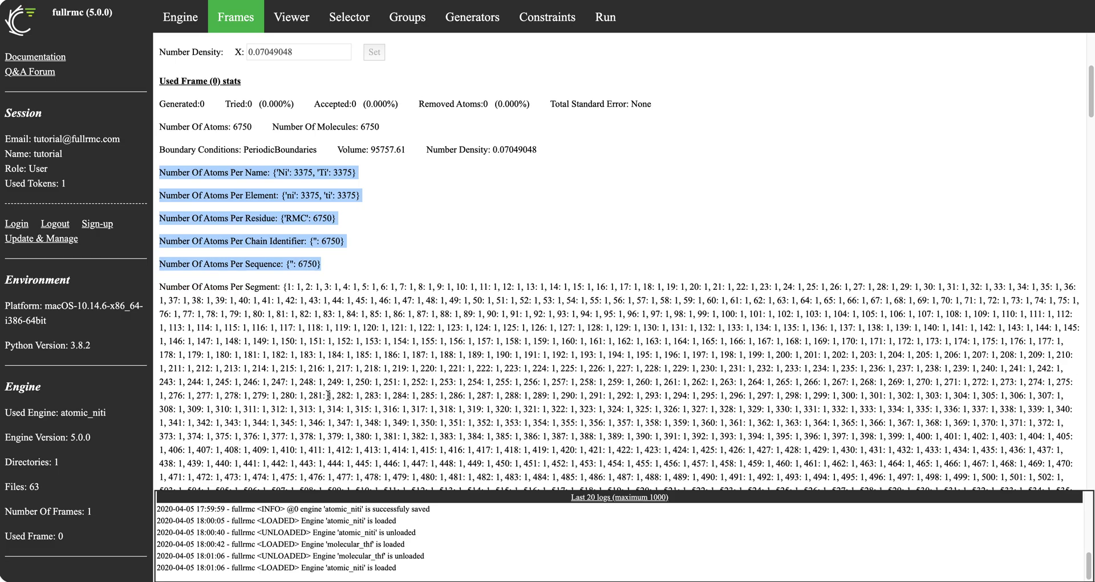
scroll(328, 394, "down", 20)
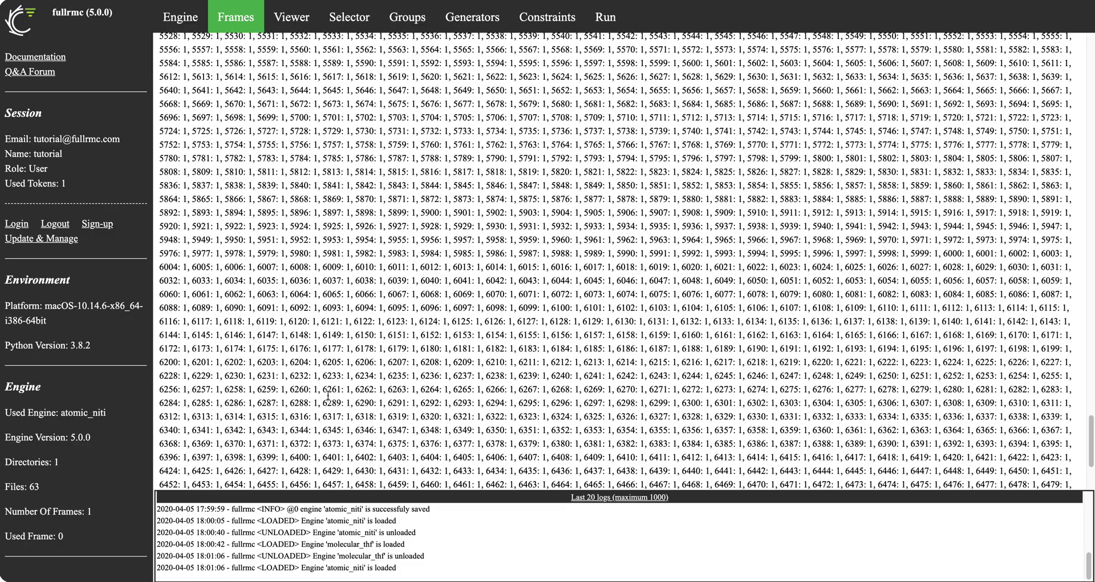
scroll(327, 395, "up", 20)
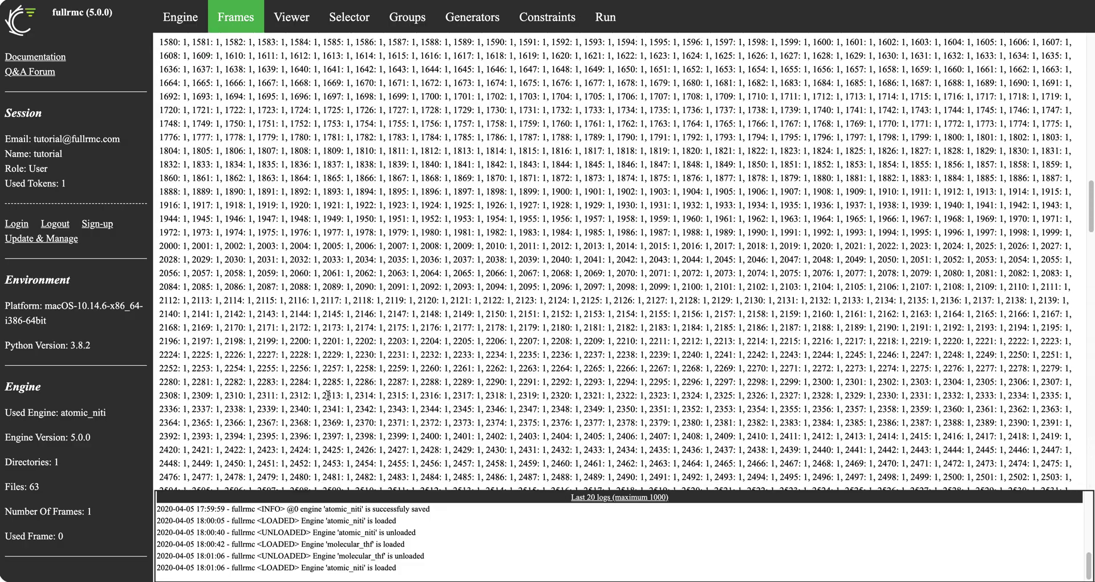
scroll(328, 395, "up", 3)
scroll(328, 394, "down", 3)
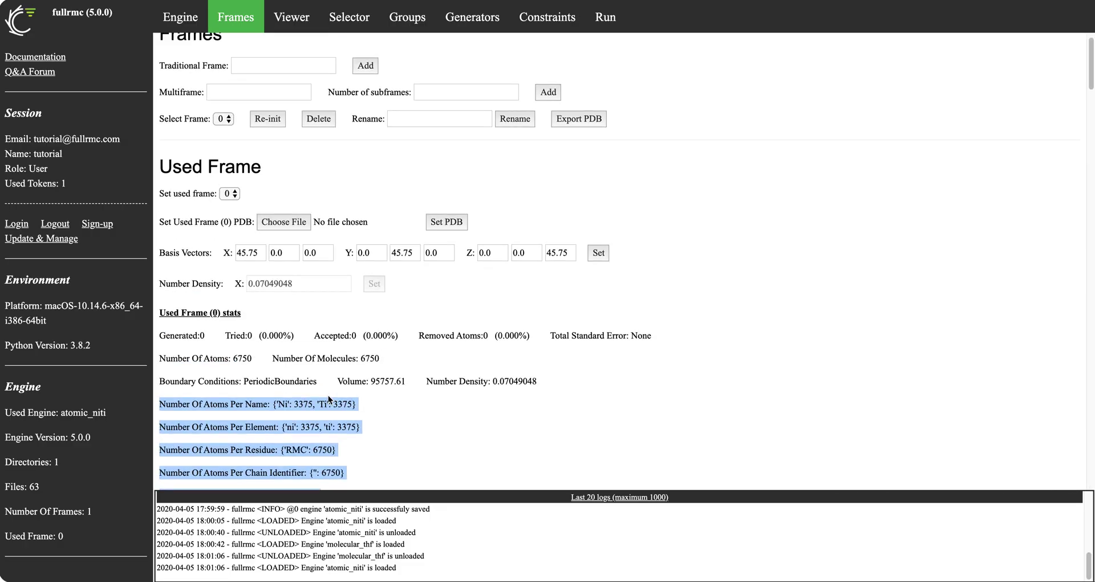
scroll(327, 395, "up", 3)
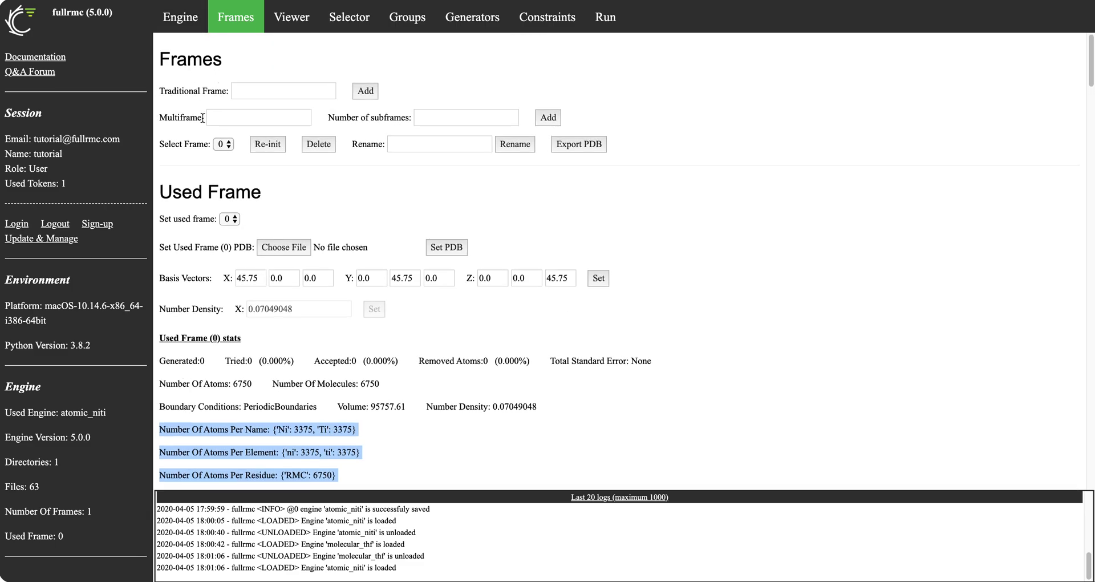
scroll(202, 116, "down", 1)
left_click_drag(161, 232, 382, 366)
Switch the loaded engine from atomic_niti to molecular_thf
left_click(216, 384)
left_click(187, 22)
left_click(242, 225)
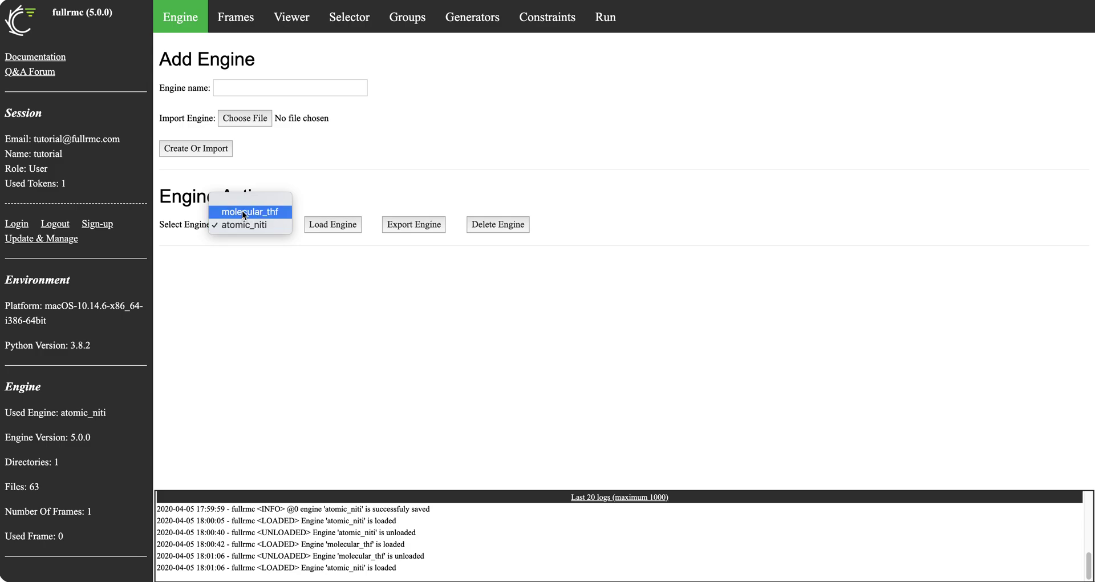
left_click(242, 211)
left_click(337, 224)
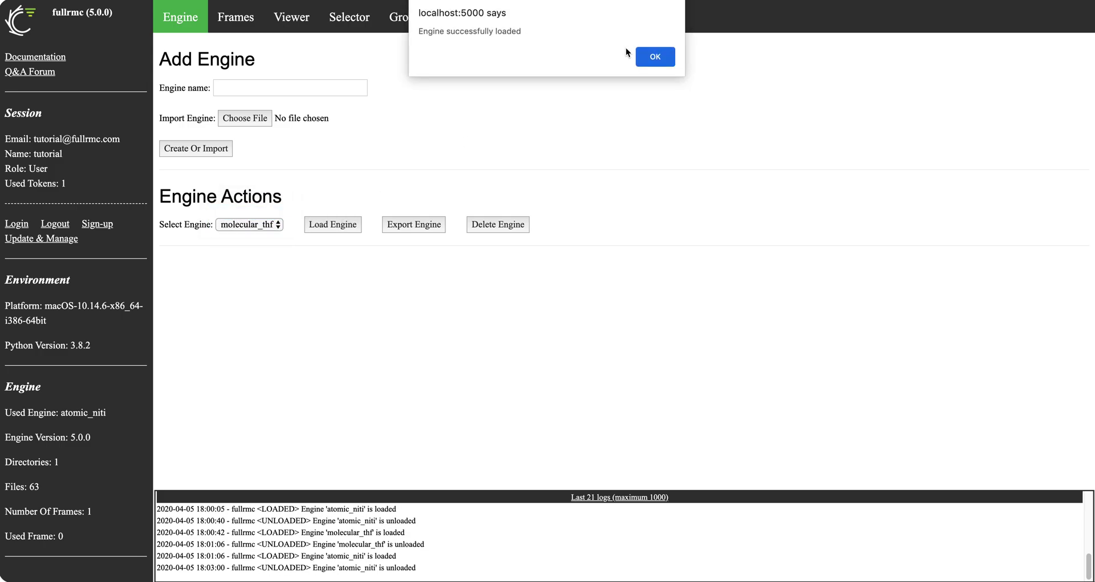
left_click(655, 57)
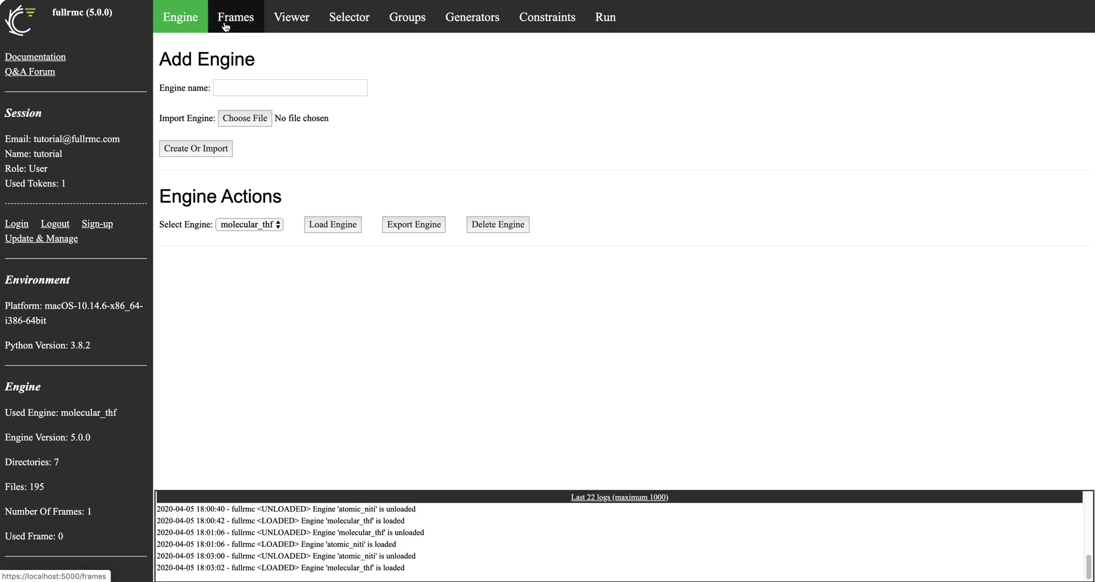
left_click(228, 25)
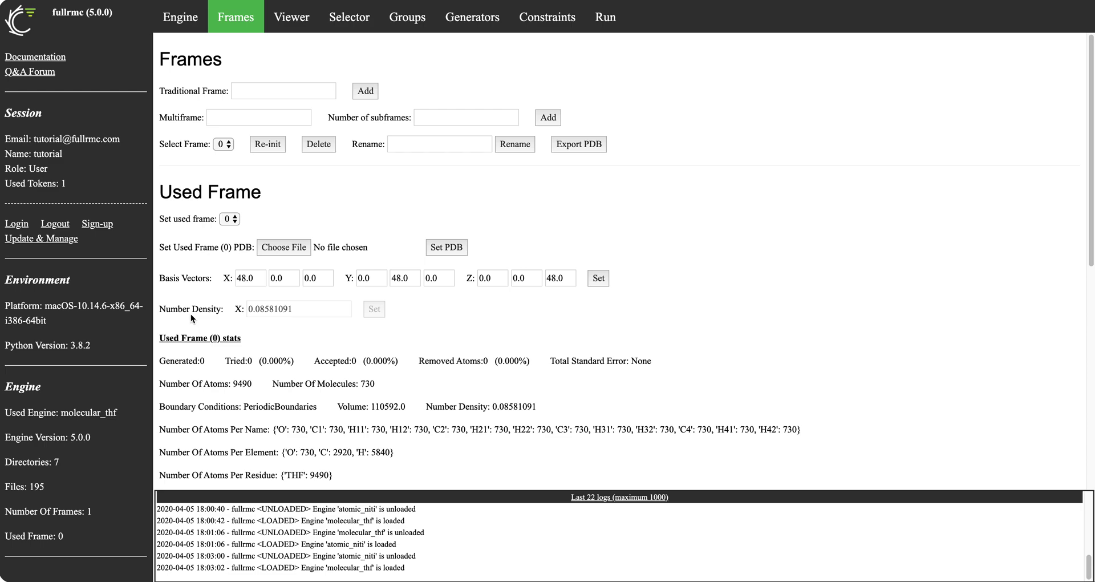
Check molecular_thf frame 0 statistics: 9490 atoms and 730 molecules
scroll(279, 394, "down", 1)
left_click_drag(156, 387, 254, 384)
left_click_drag(412, 384, 361, 383)
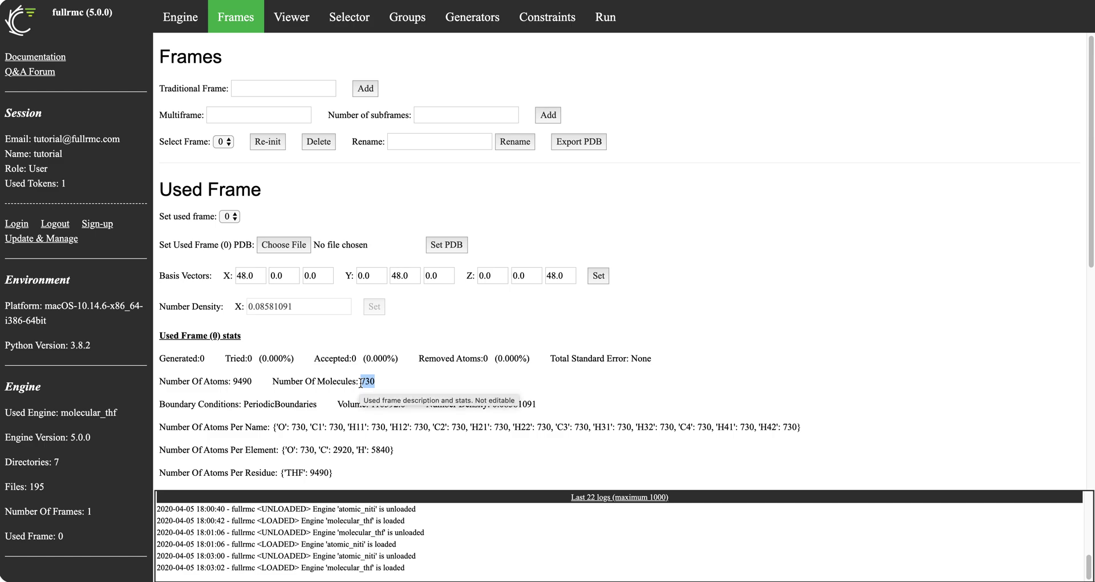
scroll(341, 143, "up", 1)
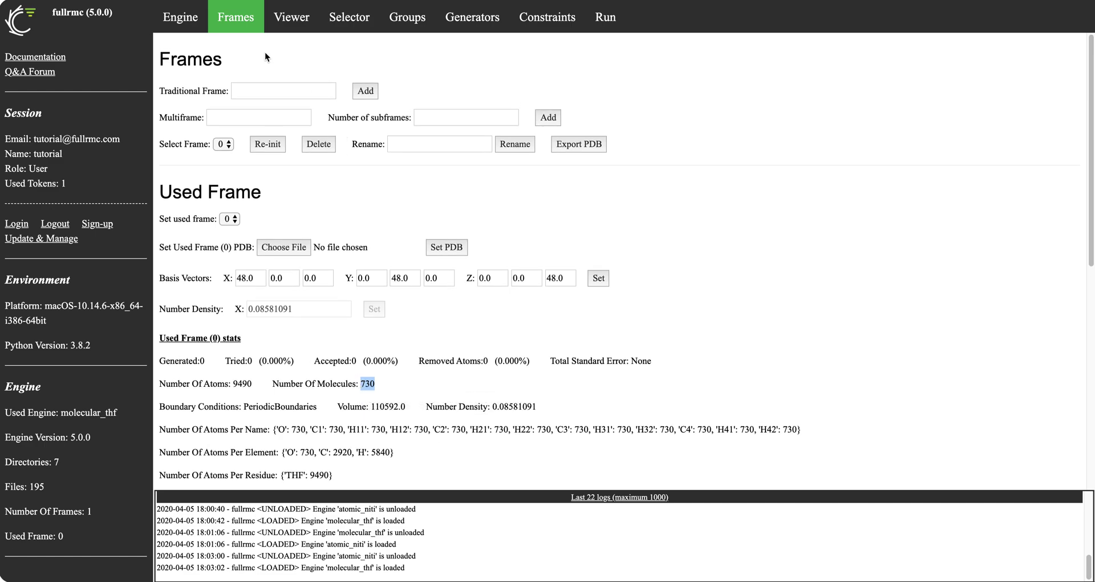
left_click(279, 23)
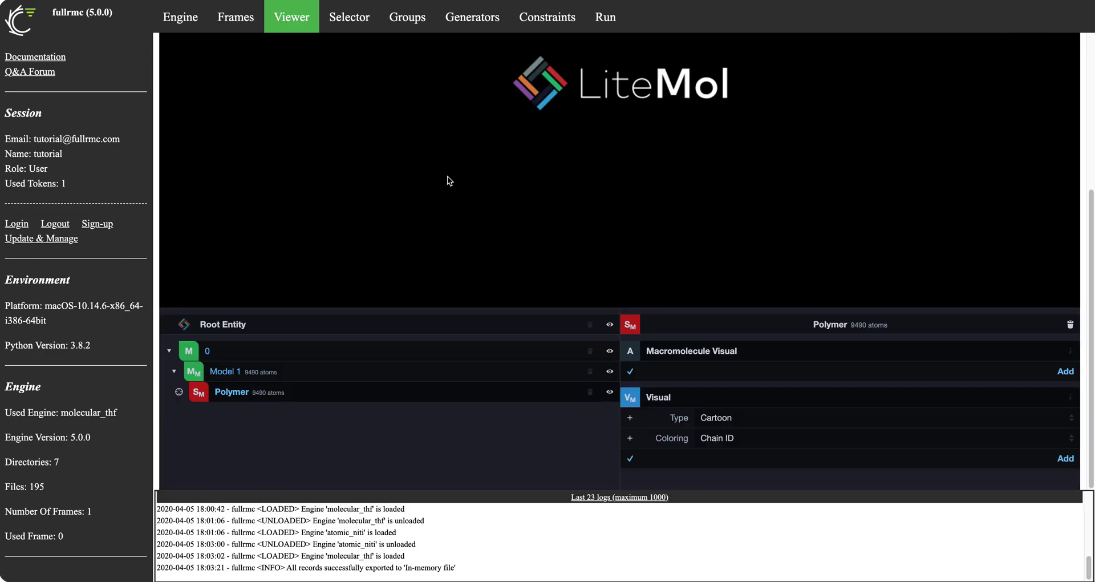
Redisplay molecular_thf as Balls and Sticks coloured by Element Symbol
left_click(744, 422)
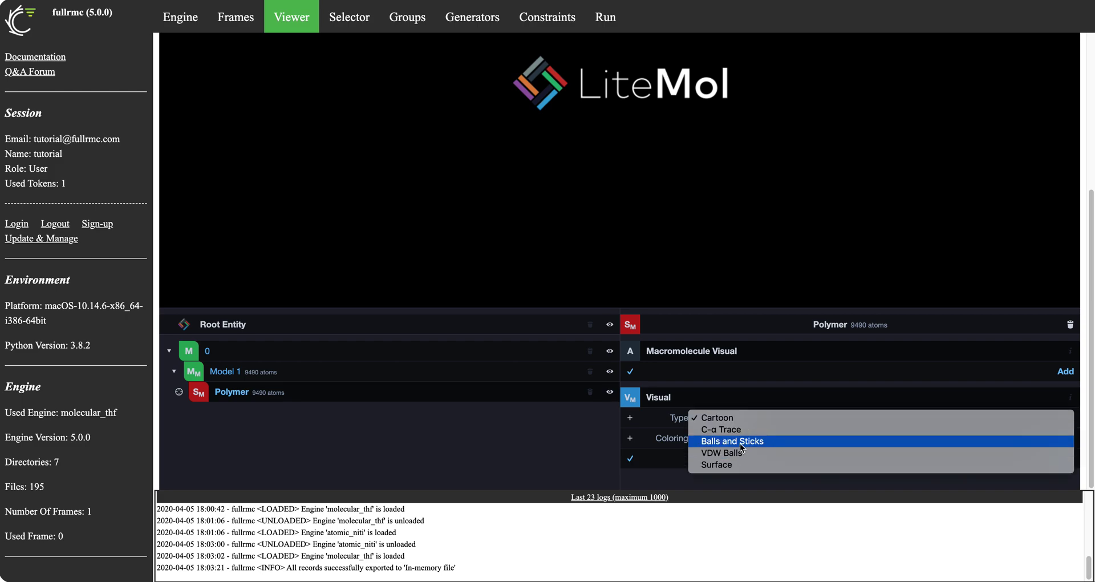
left_click(740, 443)
left_click(741, 437)
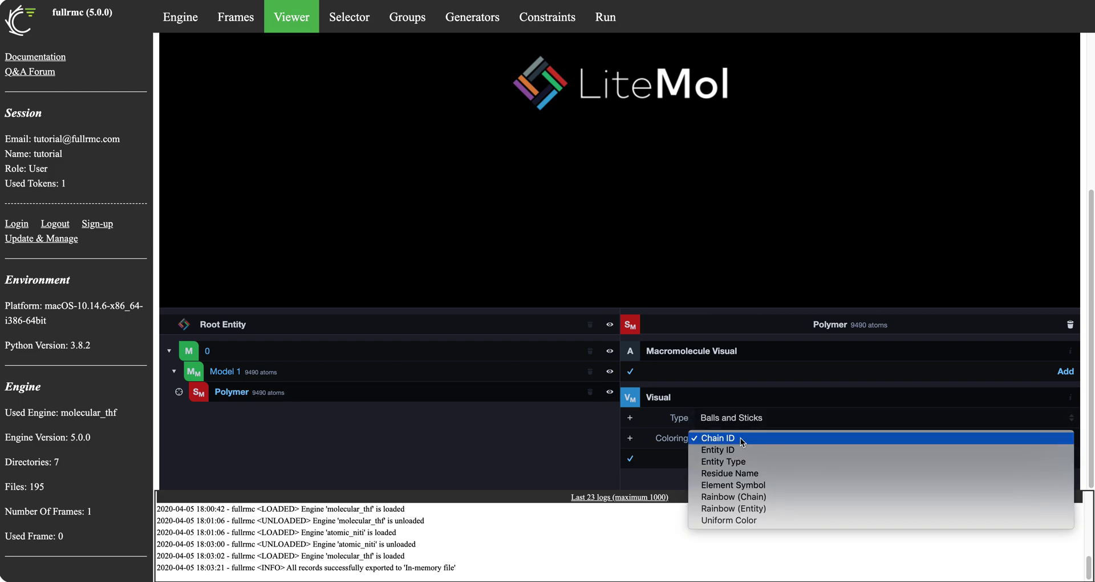
left_click(737, 486)
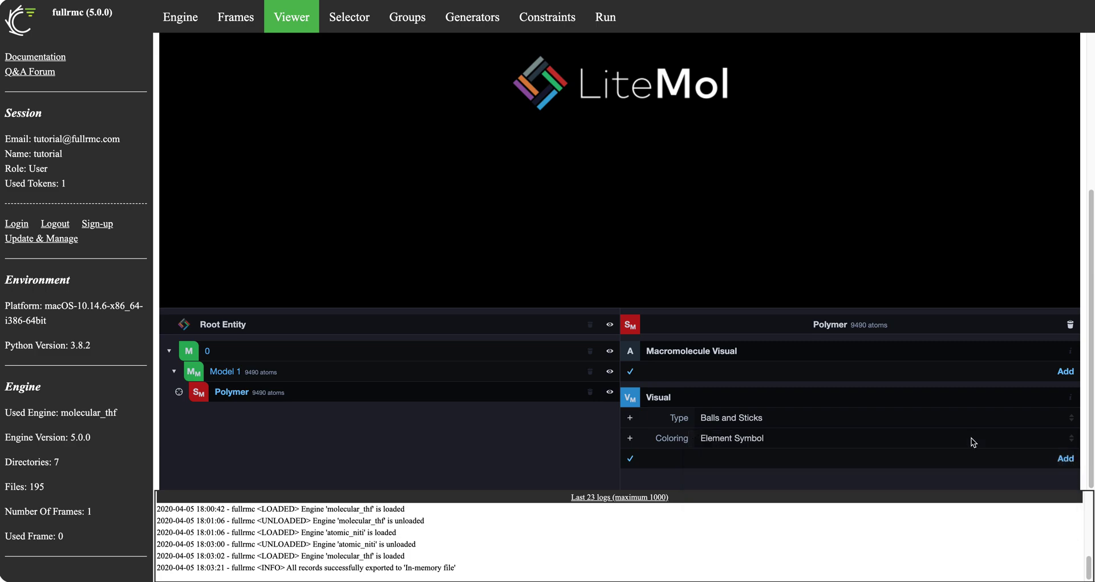
left_click(1059, 458)
Rotate and zoom the THF cluster to a face-on box view, then go to the Engine page
scroll(1007, 360, "up", 5)
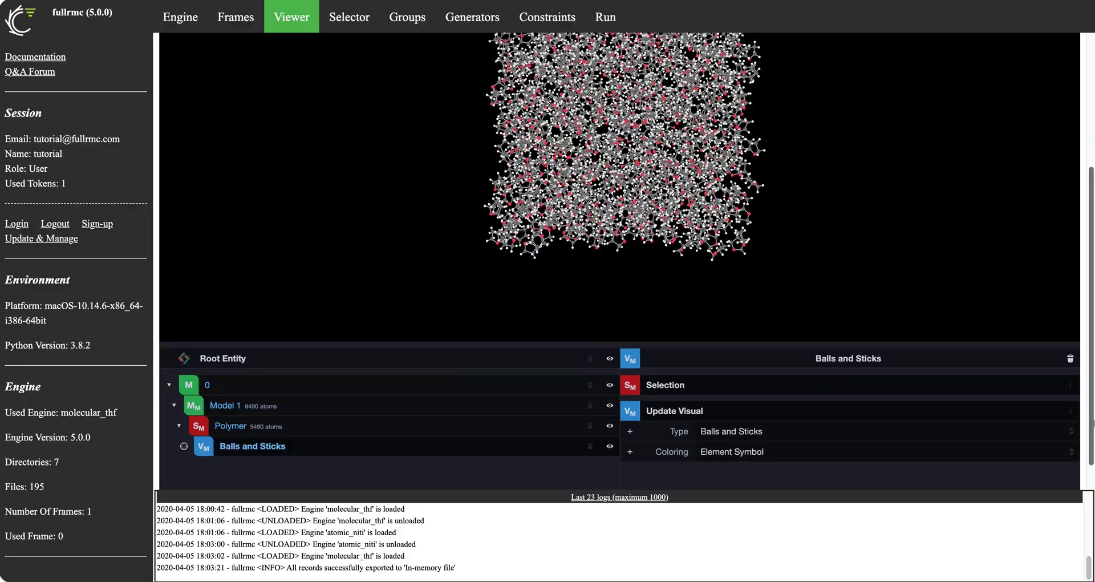
left_click_drag(865, 352, 747, 318)
scroll(748, 318, "up", 5)
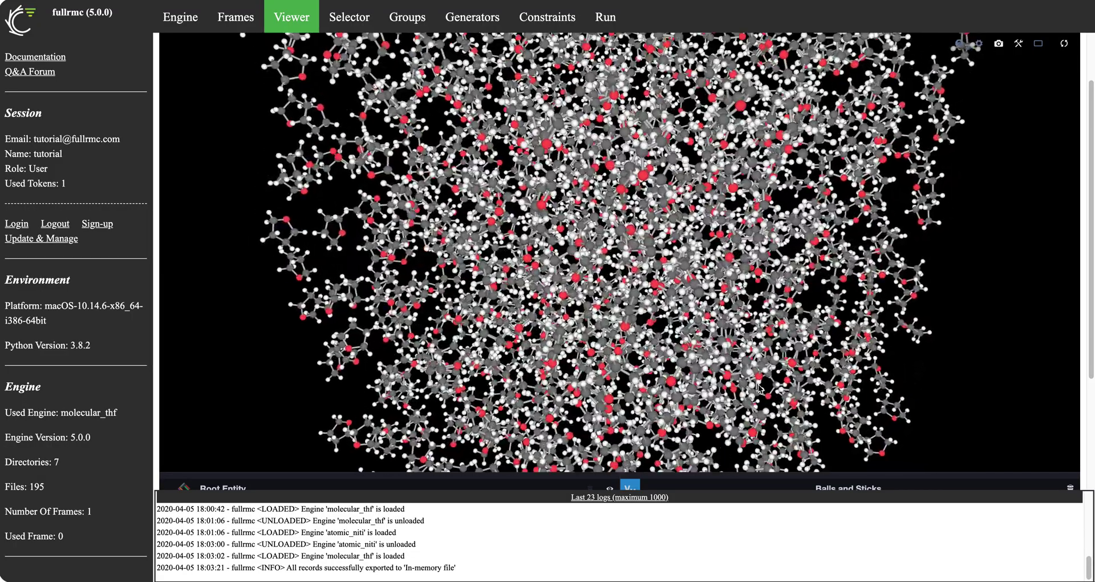
left_click_drag(683, 347, 720, 339)
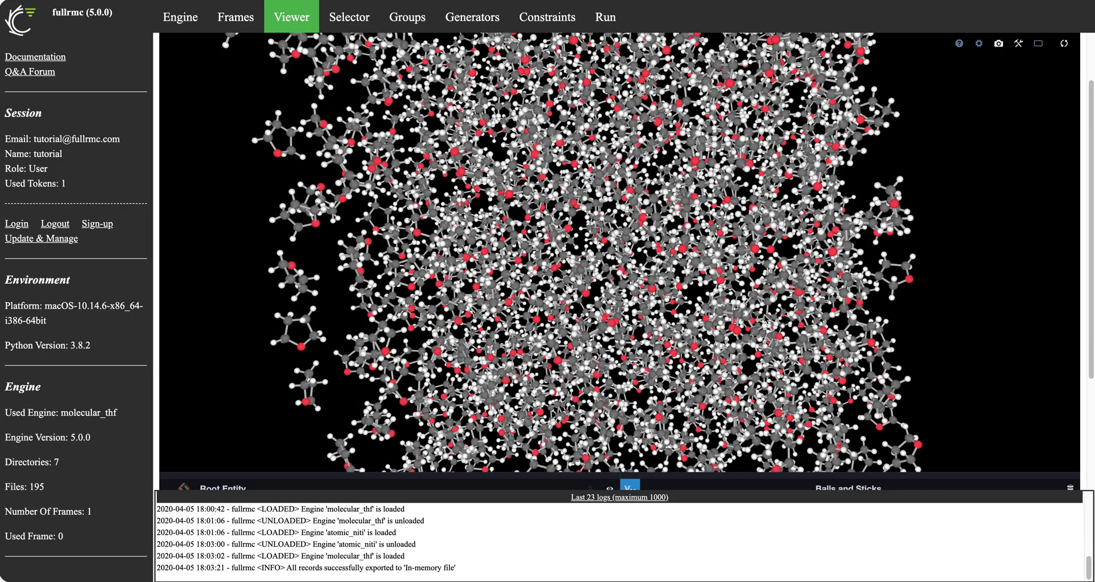
scroll(759, 311, "down", 6)
left_click_drag(753, 286, 885, 251)
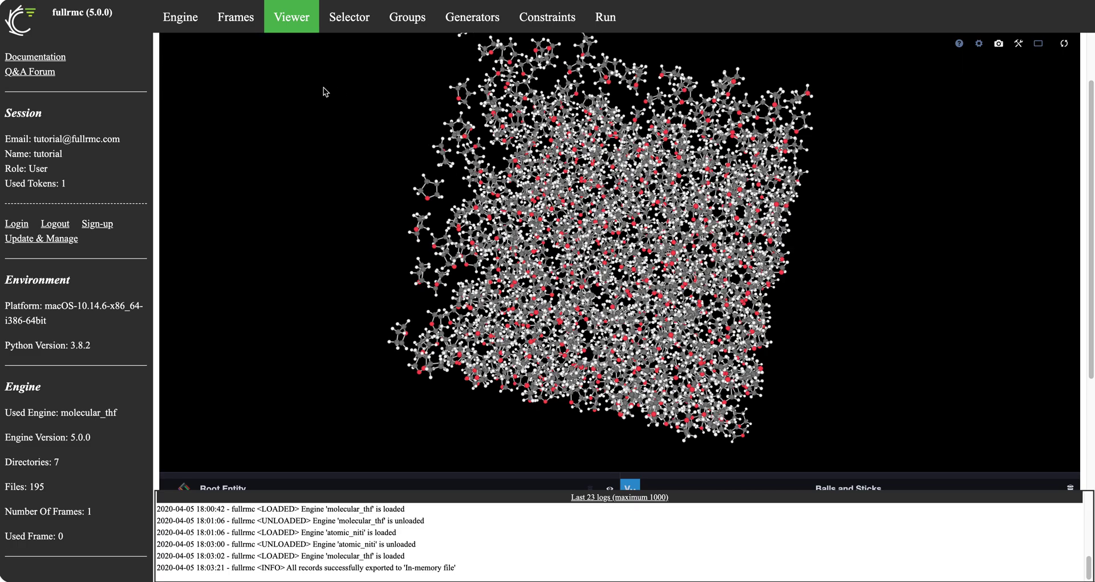
left_click_drag(320, 171, 298, 119)
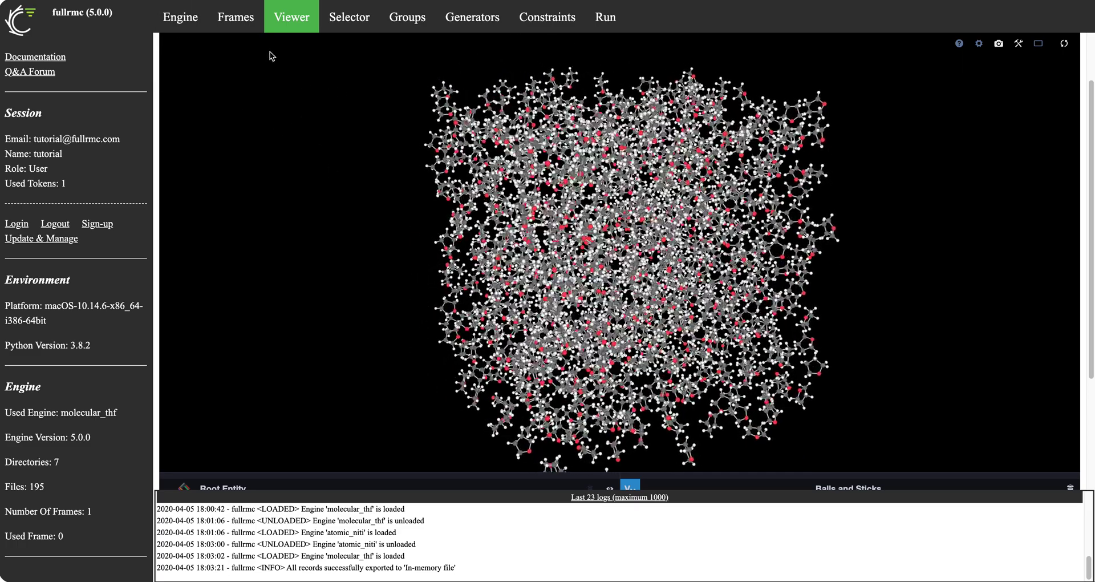
left_click(178, 18)
Load the atomic_niti engine in place of molecular_thf
left_click(245, 225)
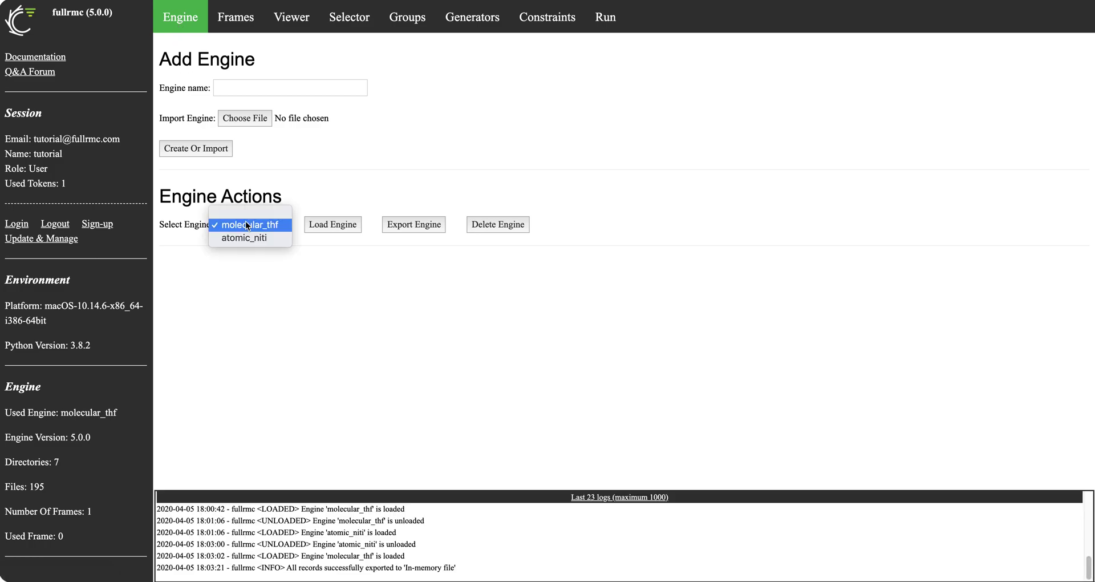
left_click(242, 237)
left_click(339, 226)
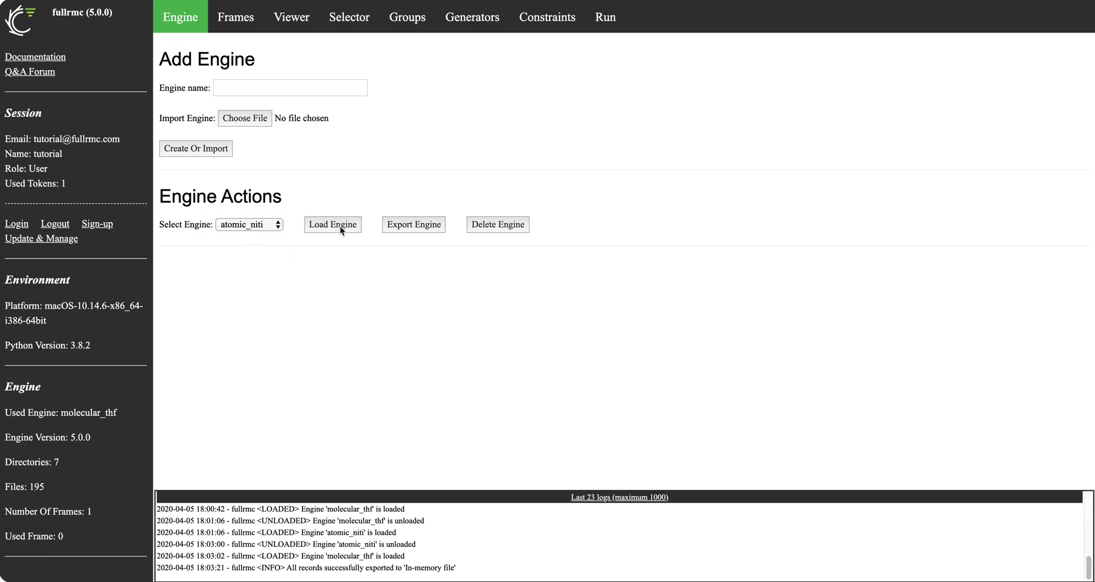
left_click(661, 62)
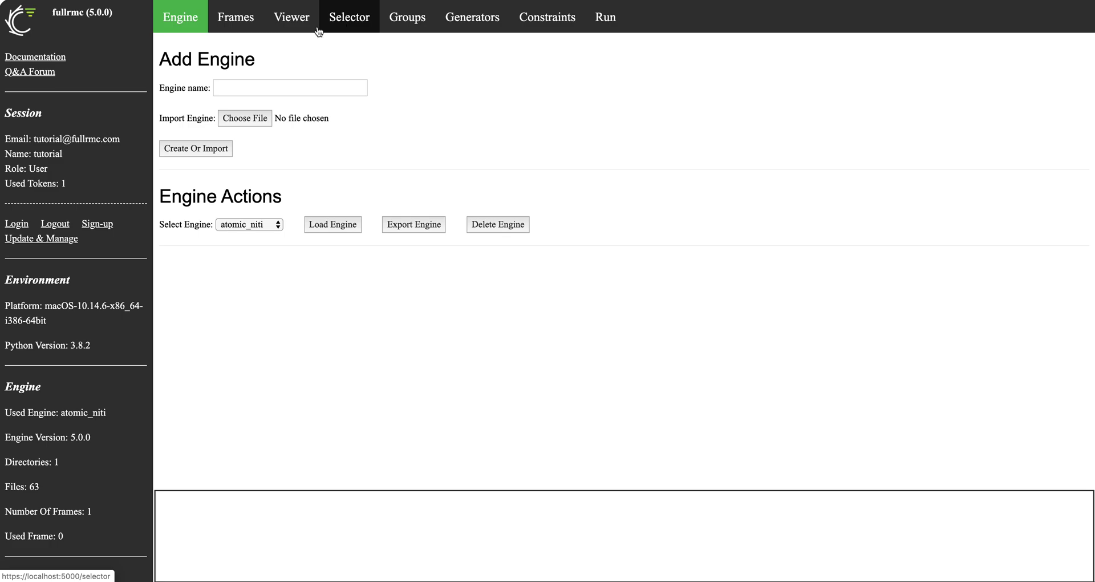
In the Viewer, add a Balls and Sticks visual of the NiTi lattice coloured by Element Symbol
left_click(291, 17)
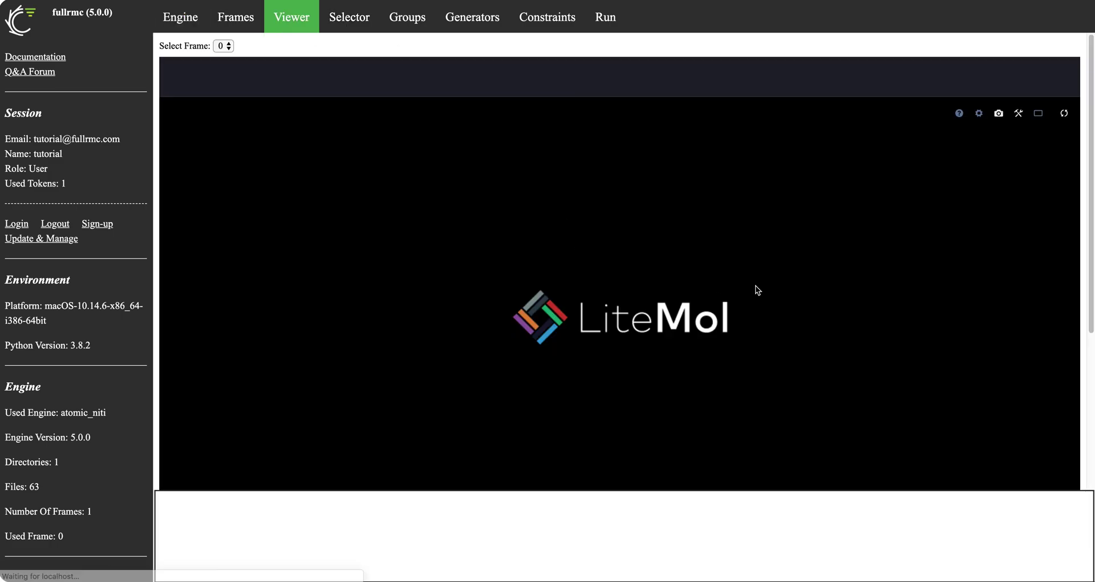
scroll(755, 285, "down", 4)
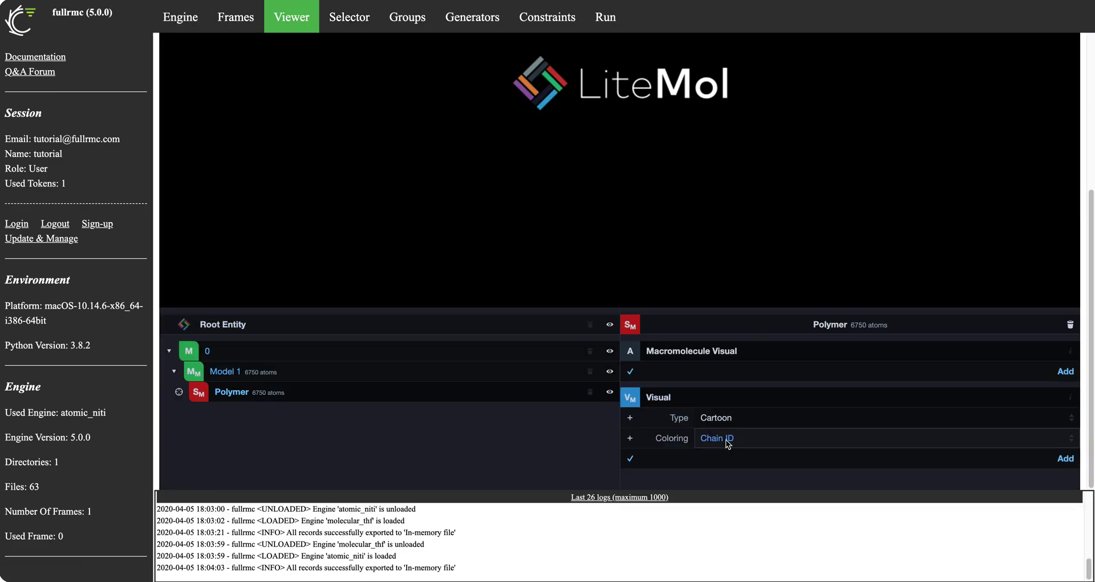
left_click(723, 438)
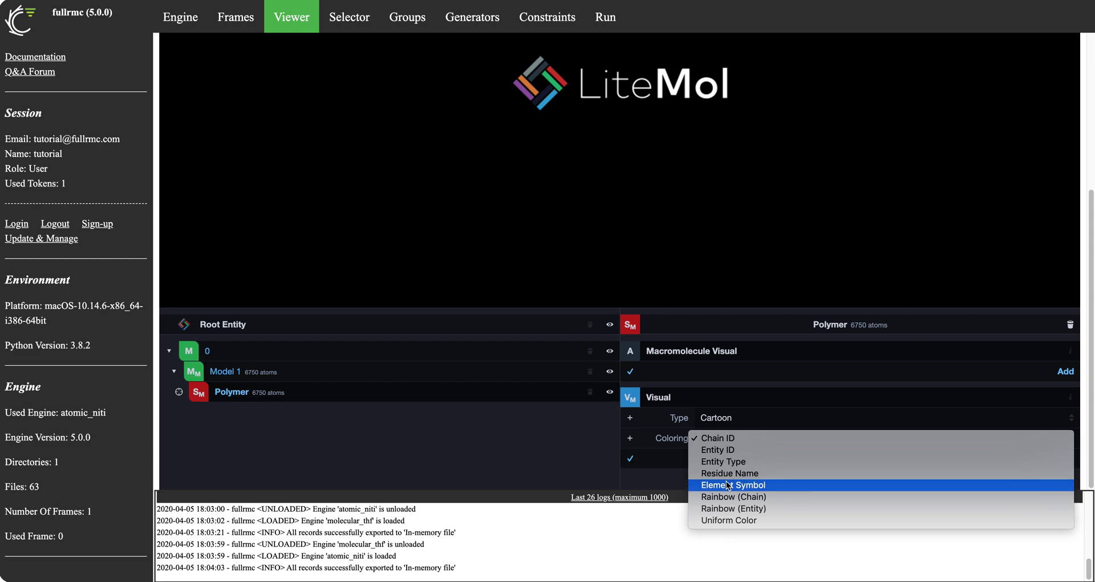
left_click(727, 484)
left_click(724, 417)
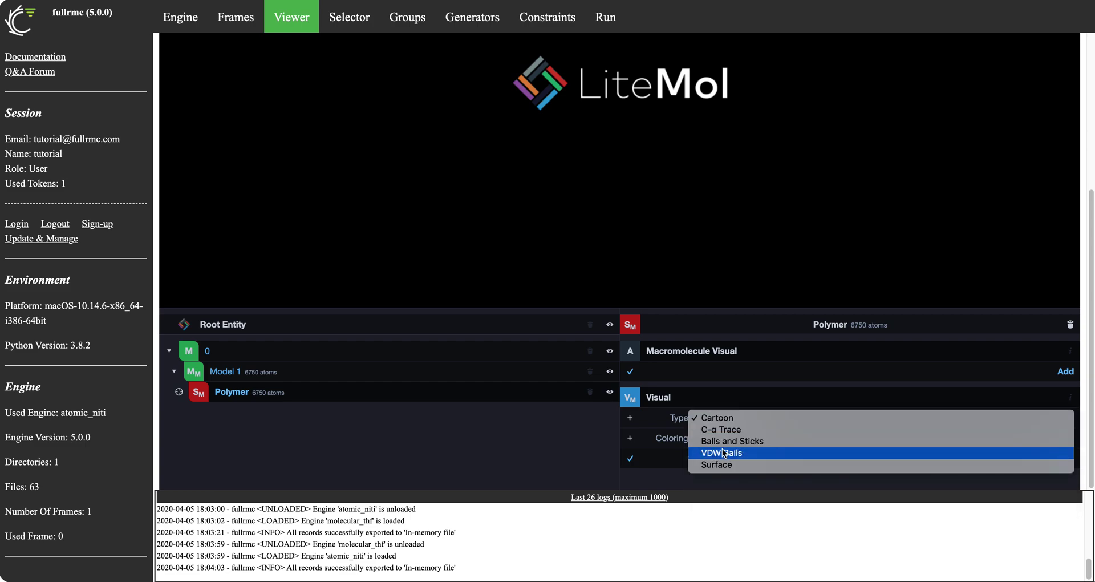
left_click(748, 420)
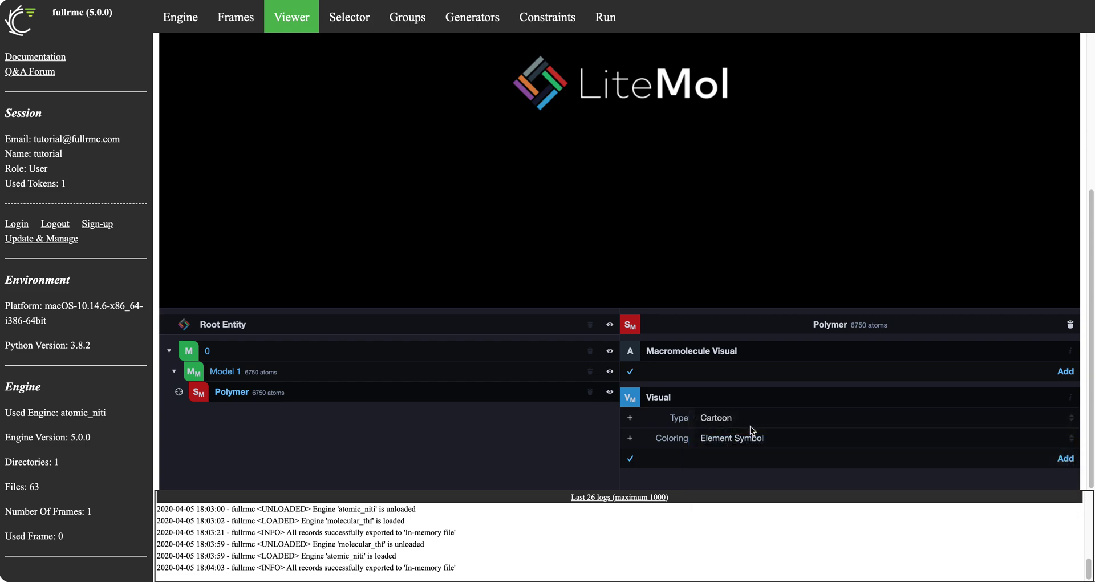
left_click(1065, 458)
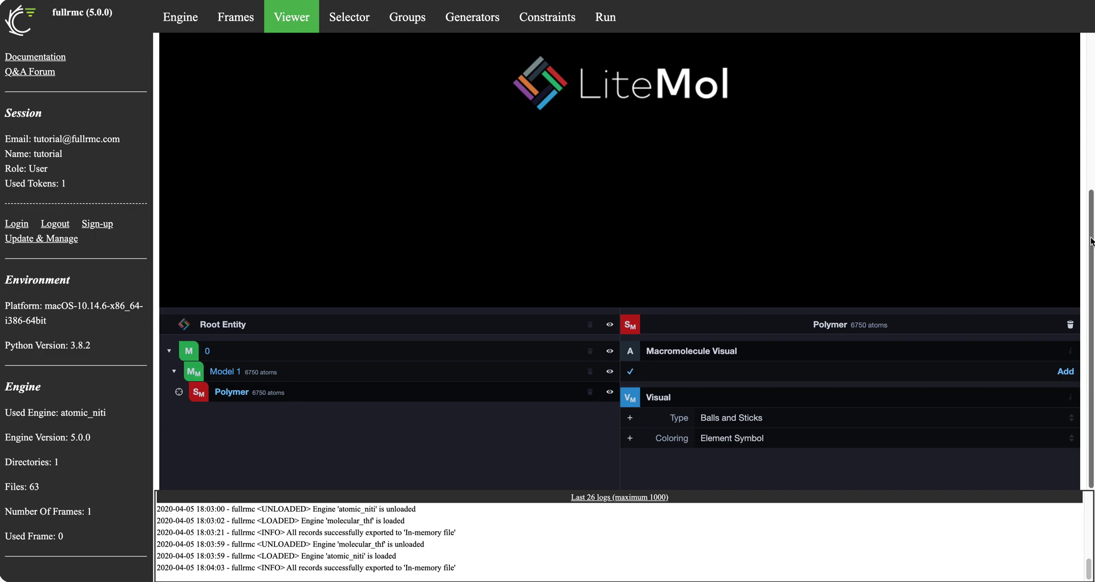
Tilt the NiTi lattice into perspective and open the Frames page
scroll(1091, 222, "up", 5)
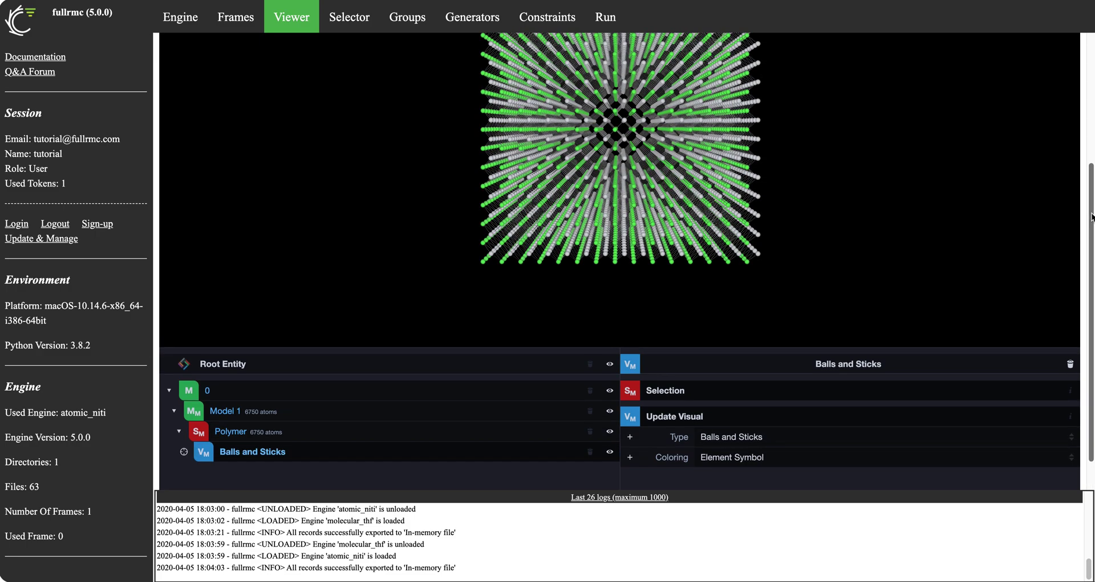
left_click_drag(737, 204, 352, 126)
left_click(242, 30)
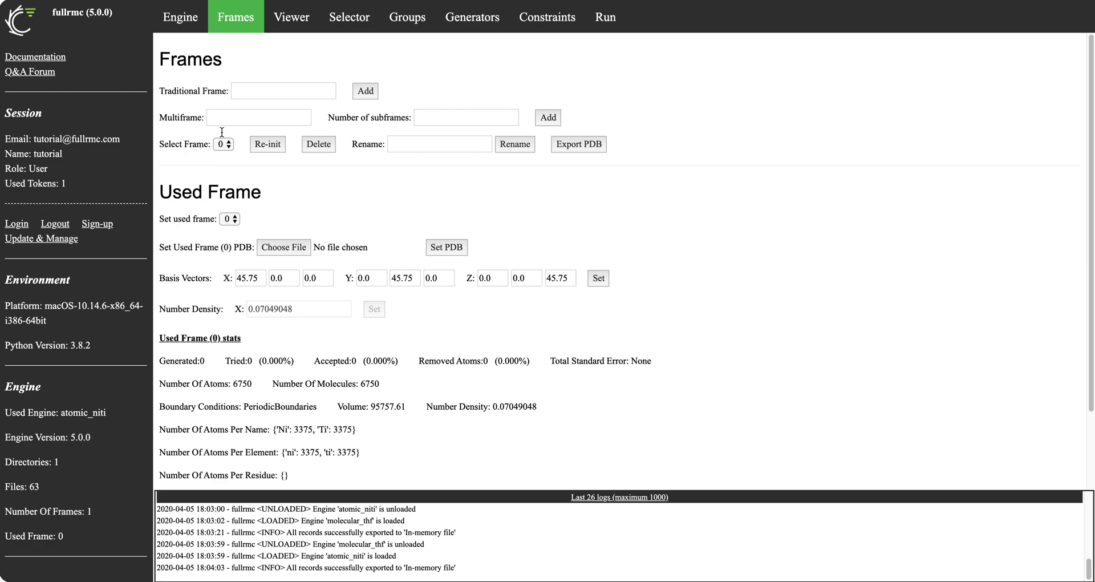
Add a traditional frame named translation_x_axis to atomic_niti and acknowledge the confirmation
left_click(247, 92)
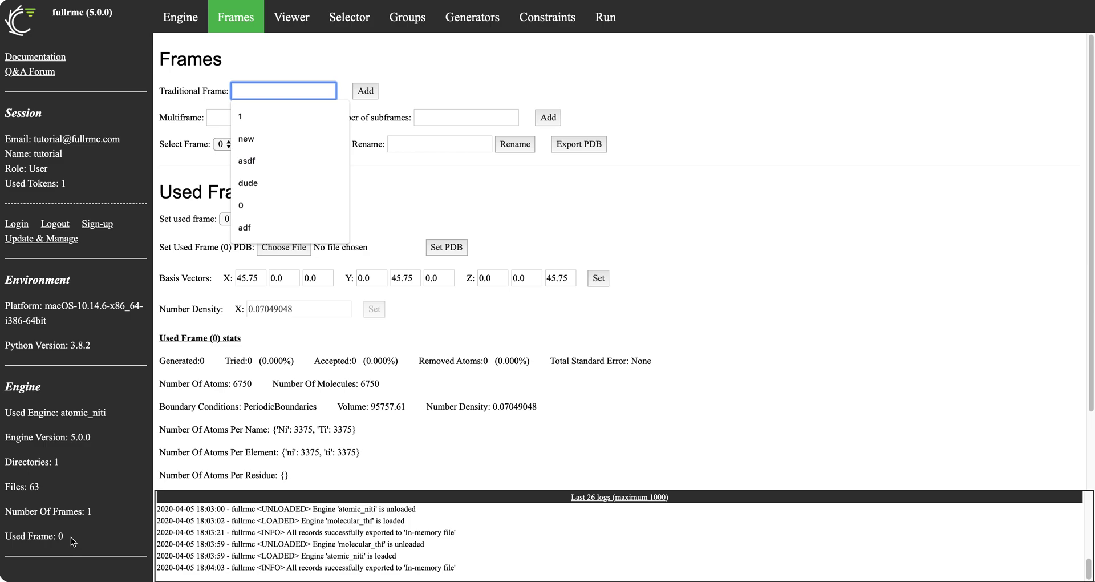
left_click(450, 200)
left_click(264, 90)
type("t")
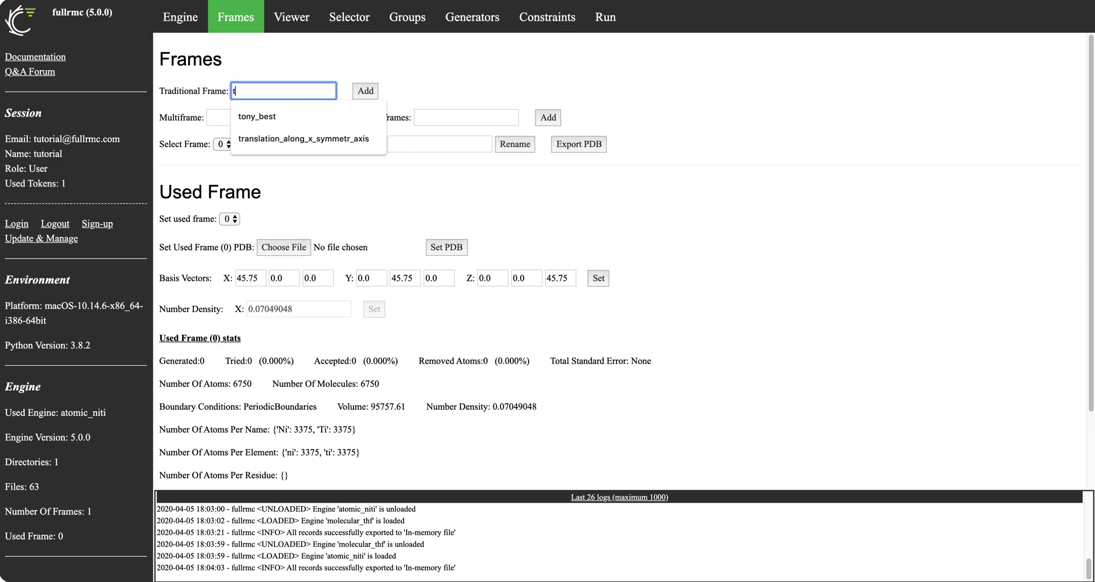
type("ranslation")
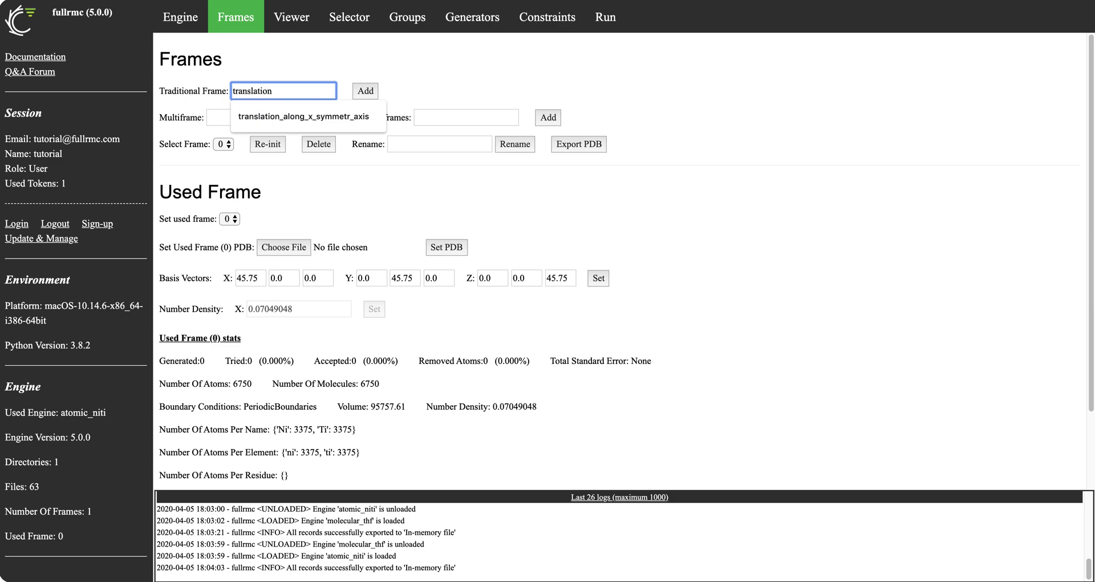
left_click(346, 58)
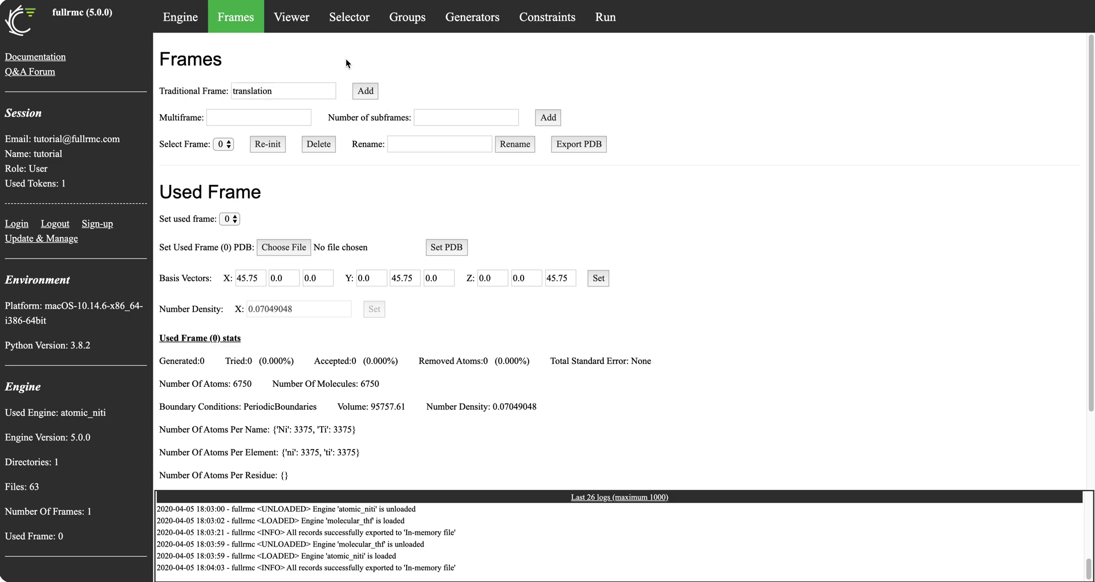
left_click(304, 86)
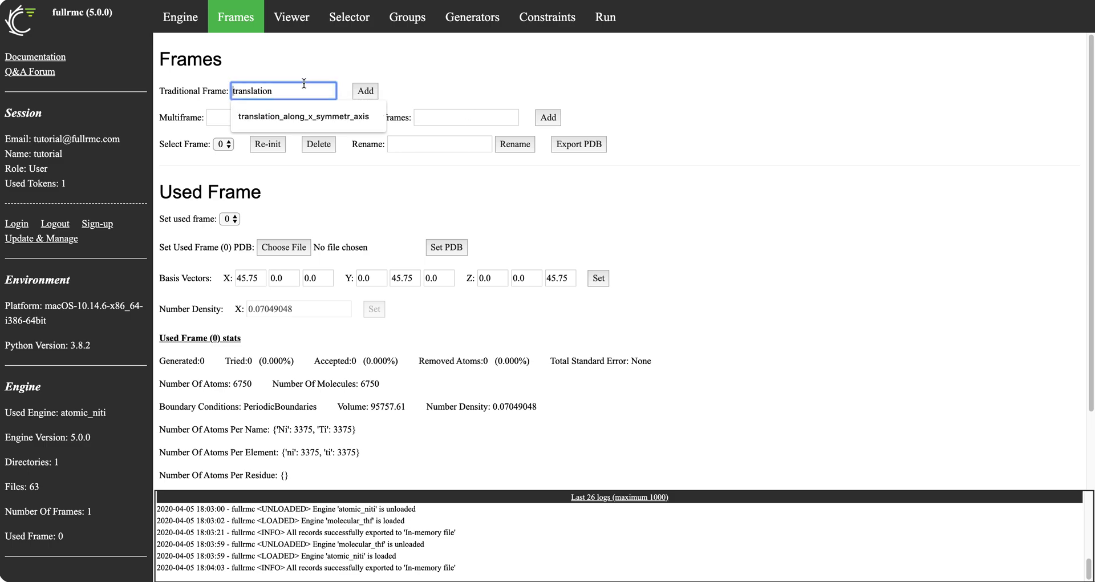
type("_")
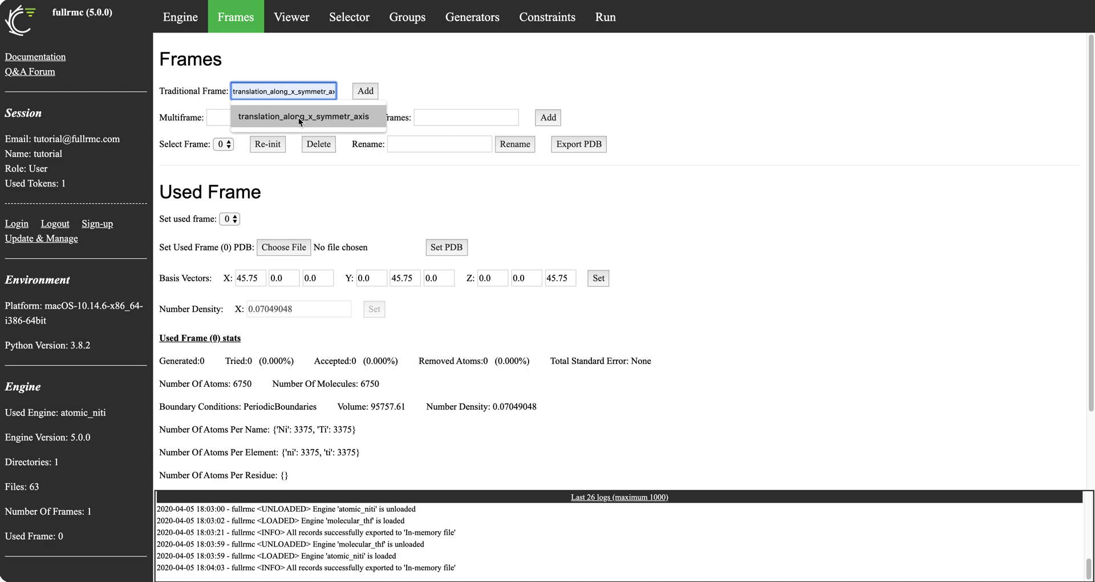
type("x-axis")
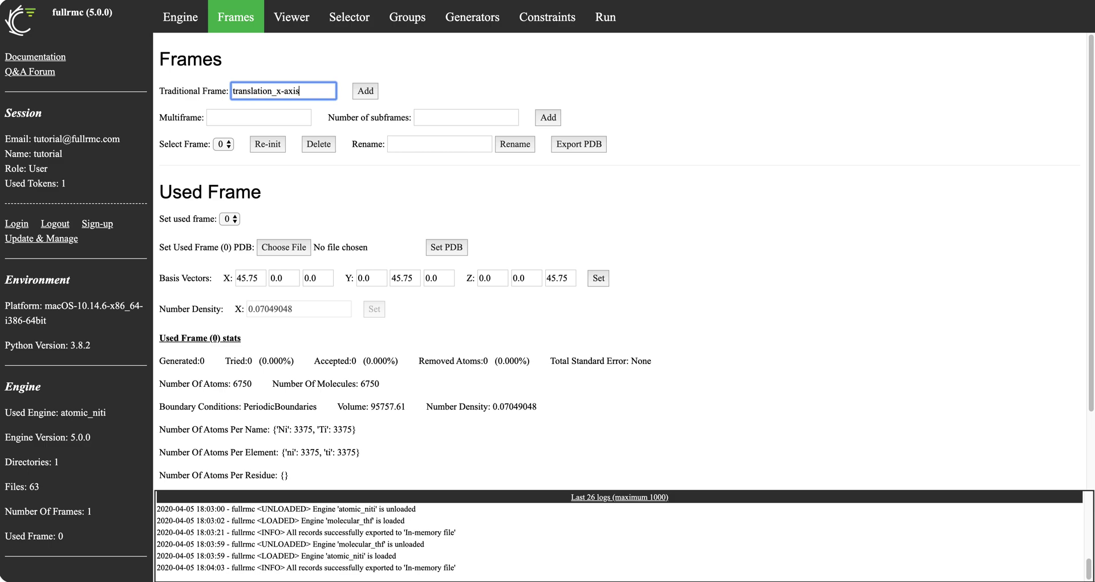
type("_")
left_click(367, 90)
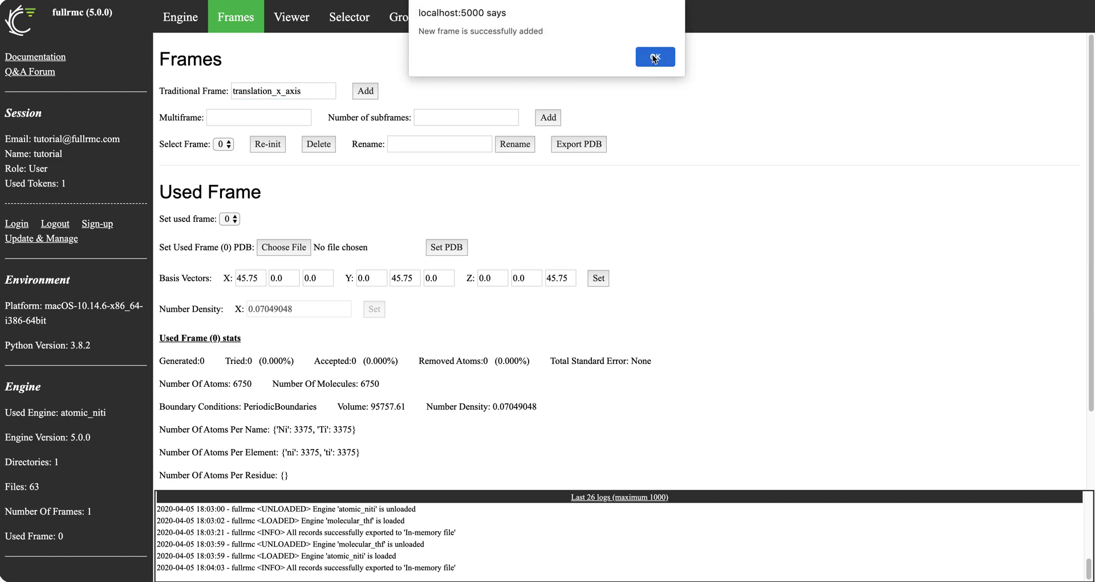
left_click(665, 57)
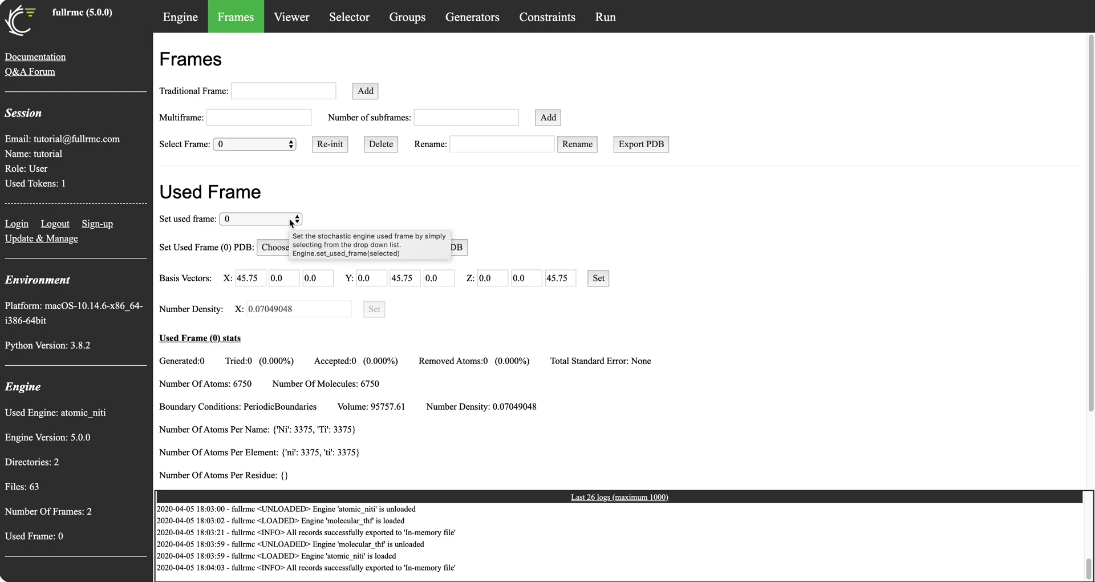
Rename frame 0 to 'default'
left_click(268, 143)
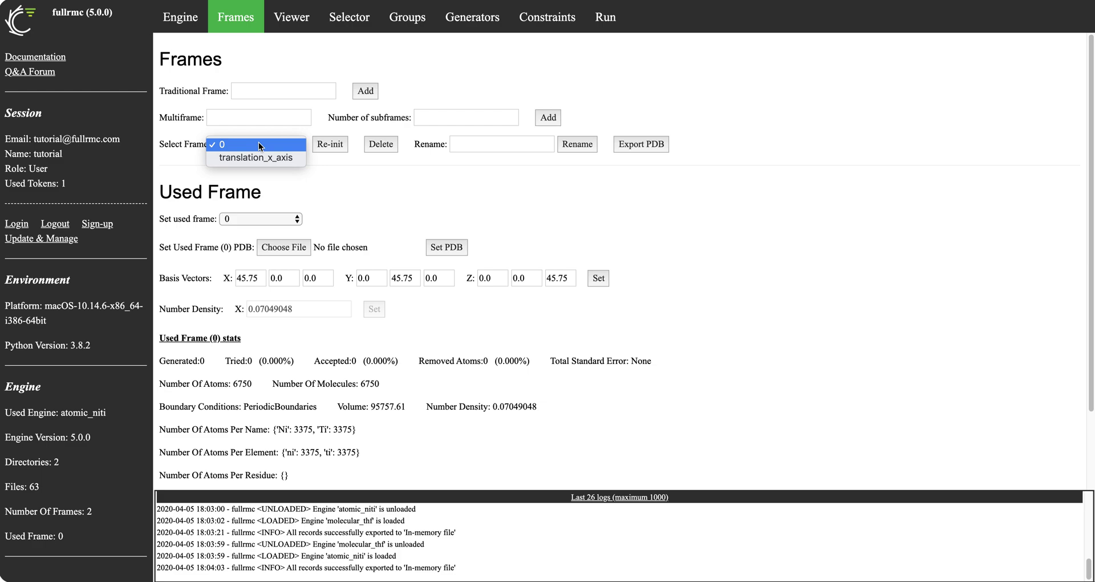
left_click(525, 144)
left_click(501, 143)
type("default")
left_click(576, 149)
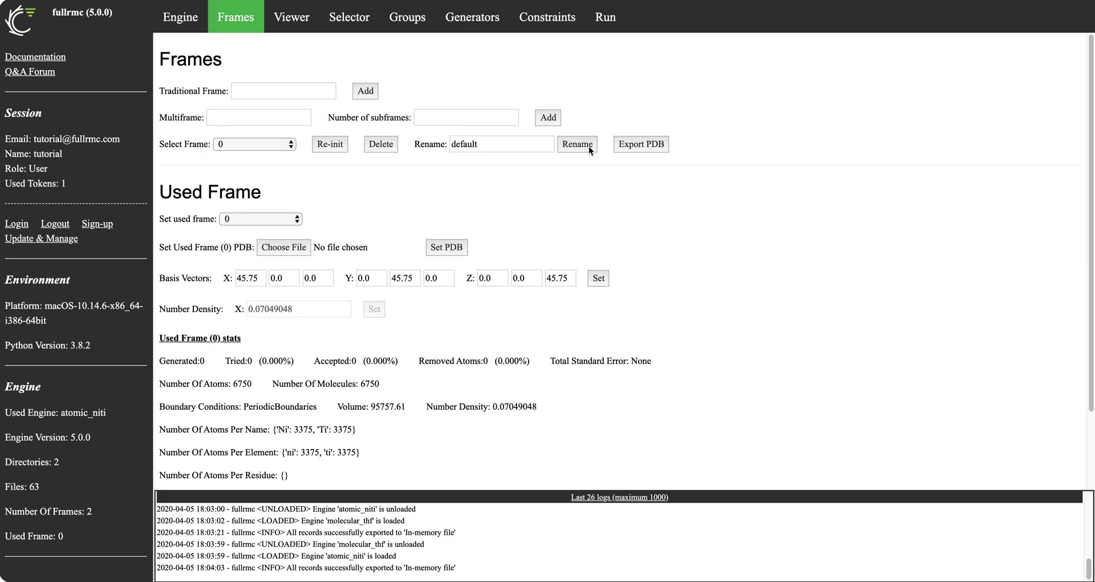
left_click(655, 57)
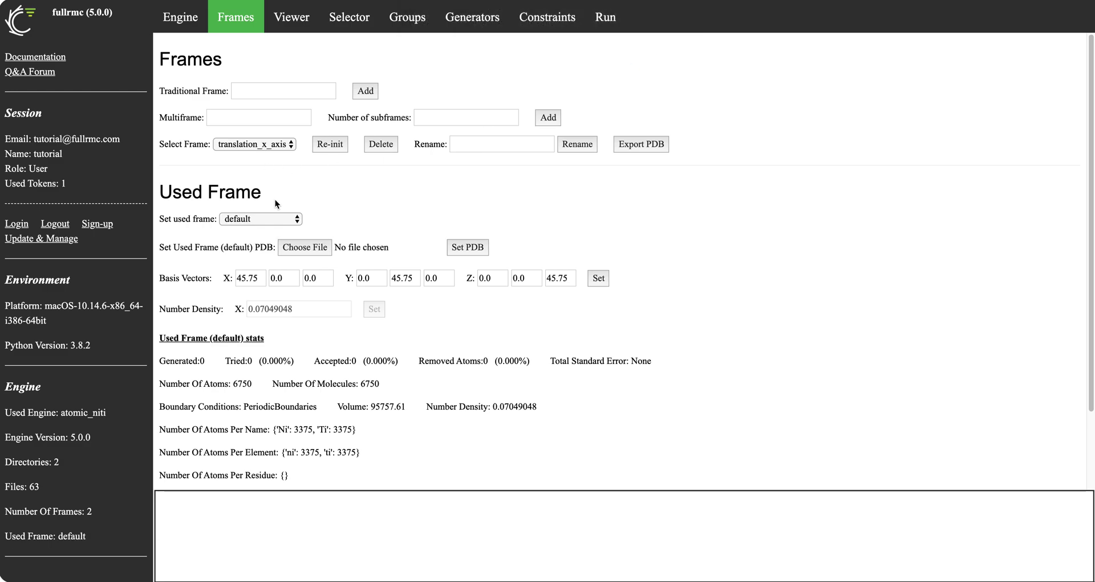
Set translation_x_axis as the engine's used frame
left_click(279, 219)
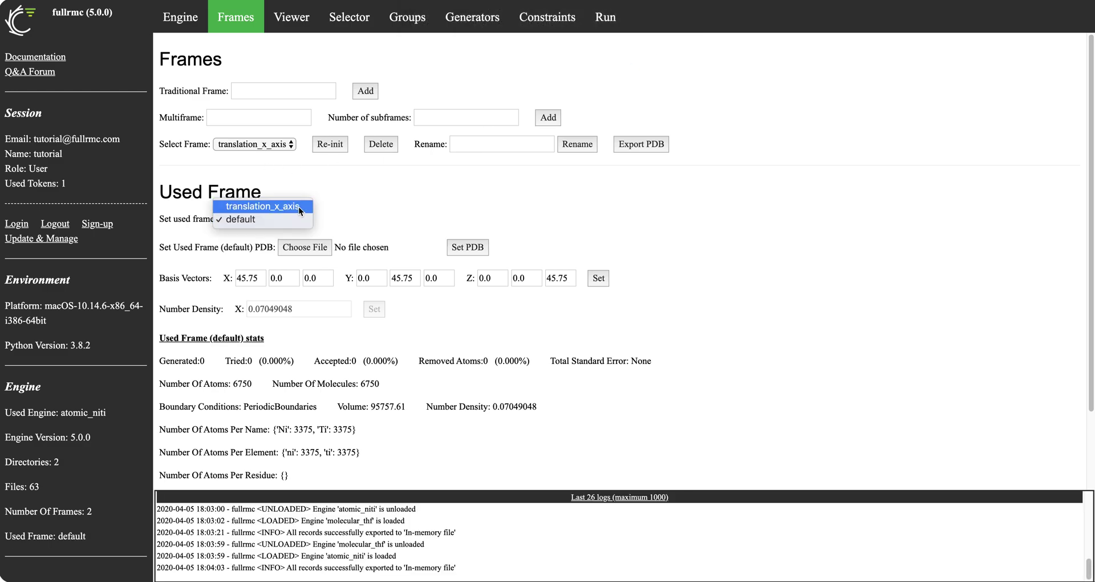
left_click(344, 189)
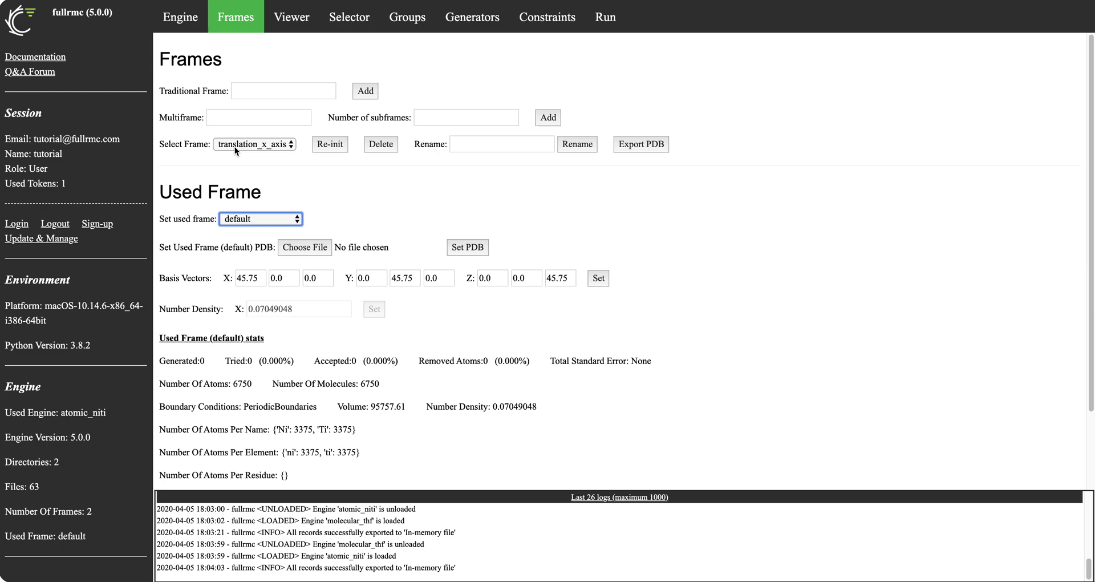
left_click(259, 218)
left_click(262, 207)
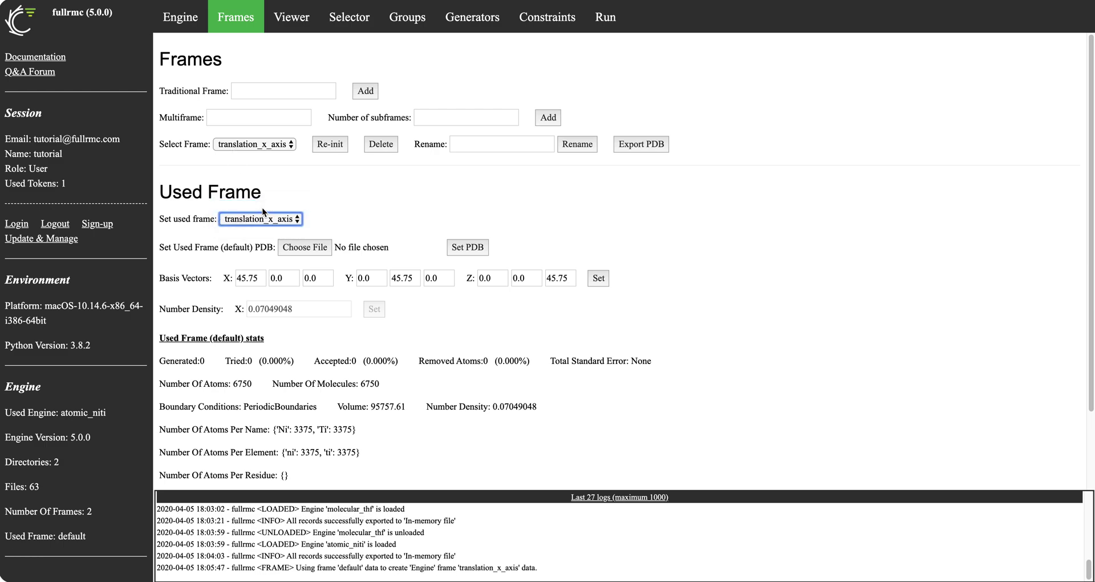